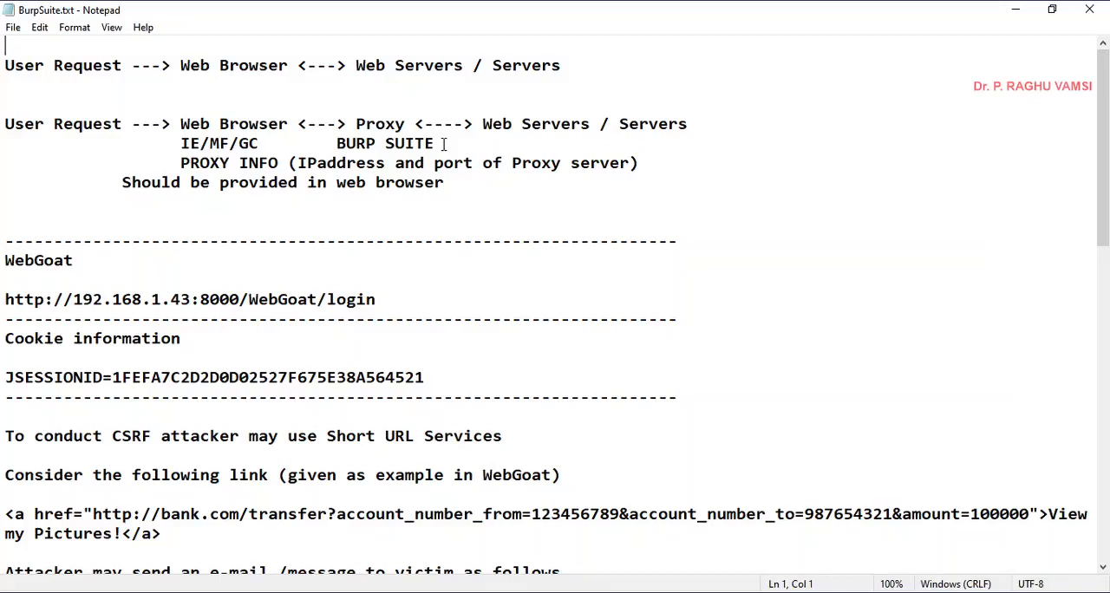
- Add "/ZAP Proxy" after BURP SUITE in the proxy diagram notes and highlight "ZAP Proxy"
click(444, 144)
text(/)
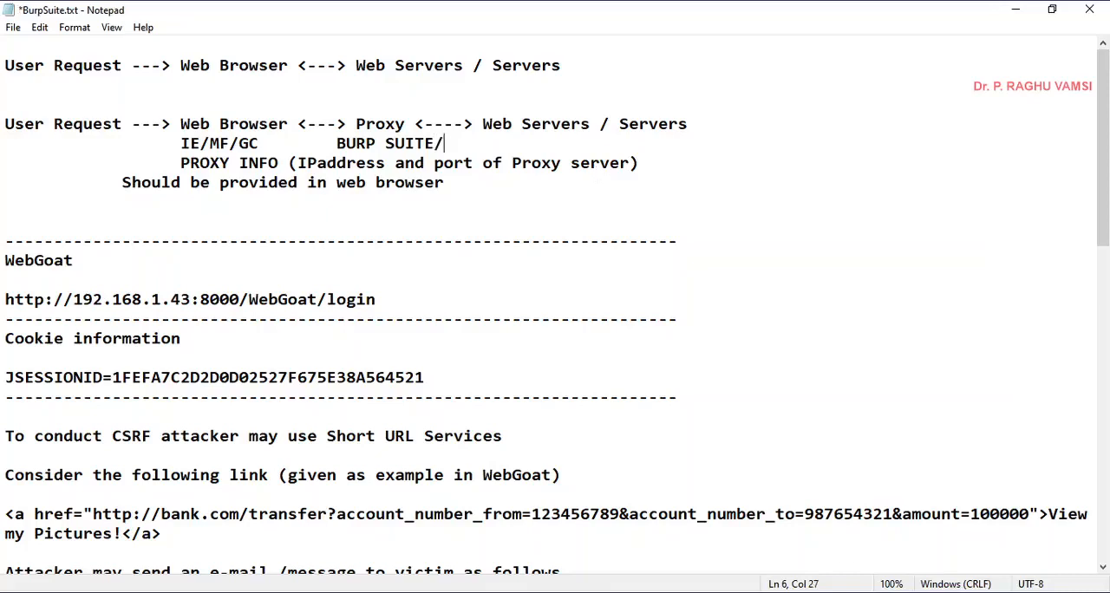
text(ZAP Proxy)
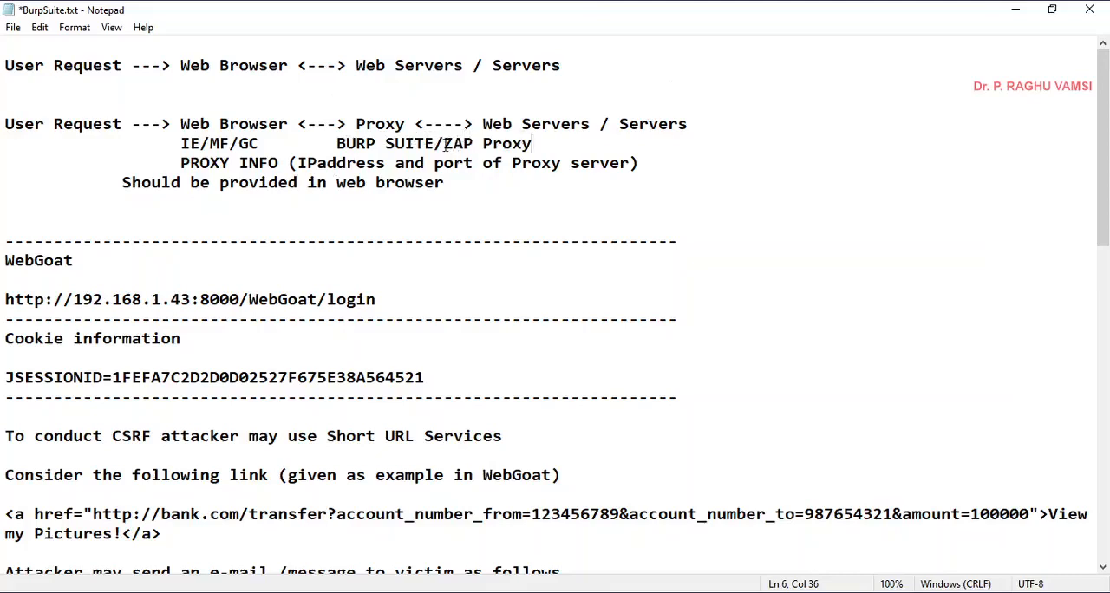
drag(443, 144, 530, 145)
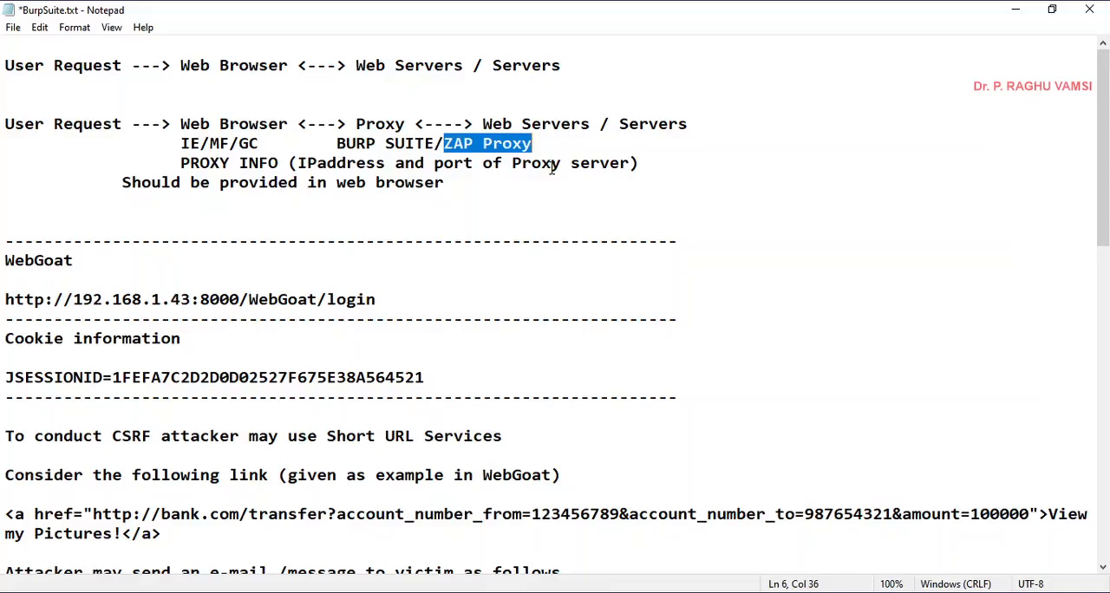
- Switch to the Kali Linux virtual machine, log in as root with the account password, and open the application launcher
click(539, 549)
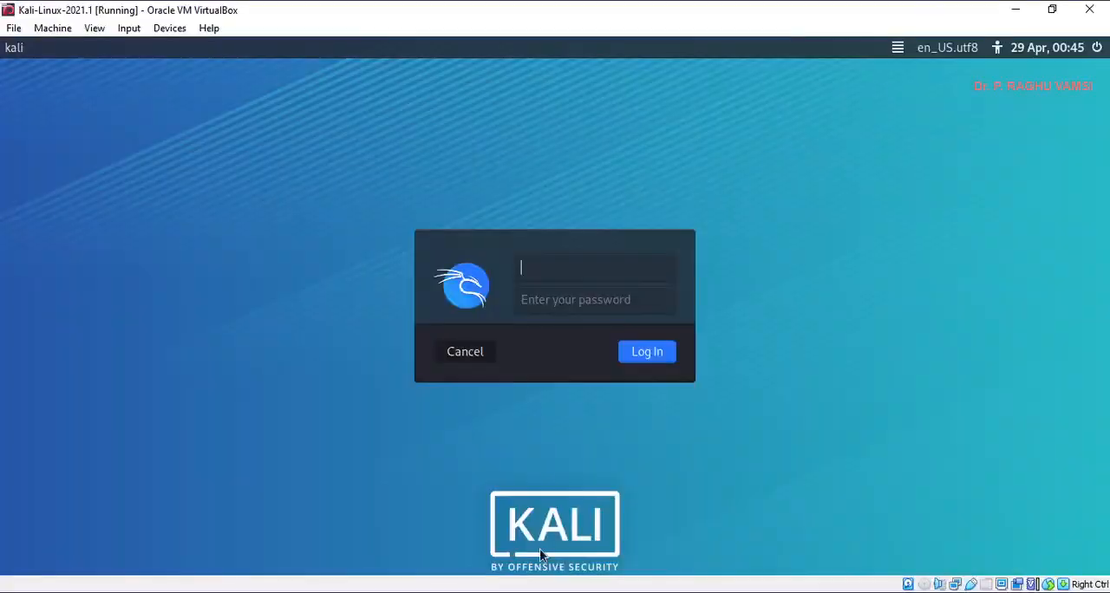
text(root)
key(Tab)
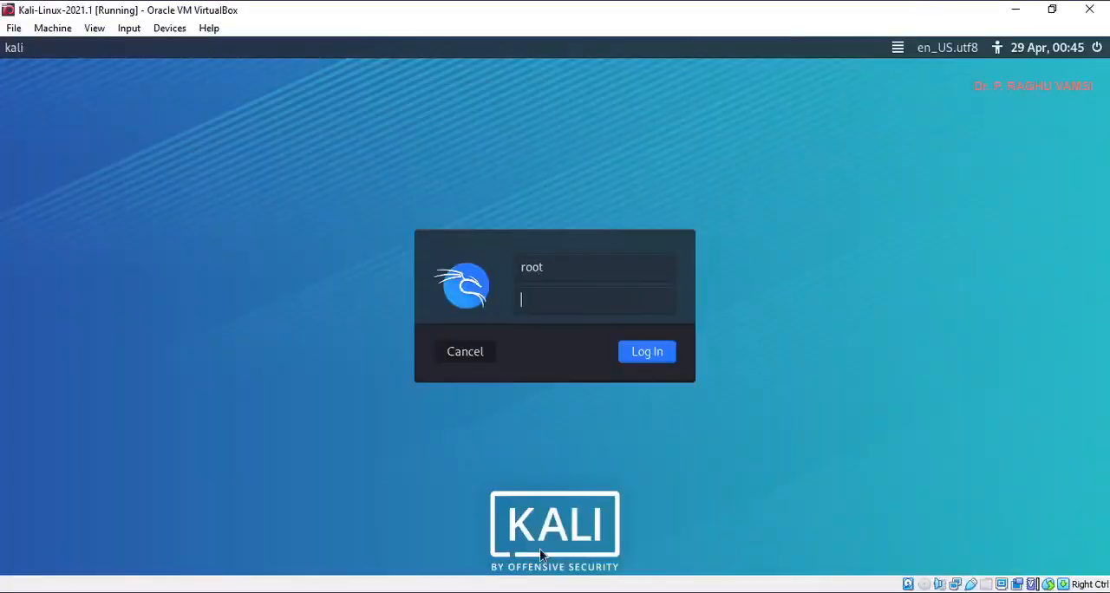
text(toor)
key(Return)
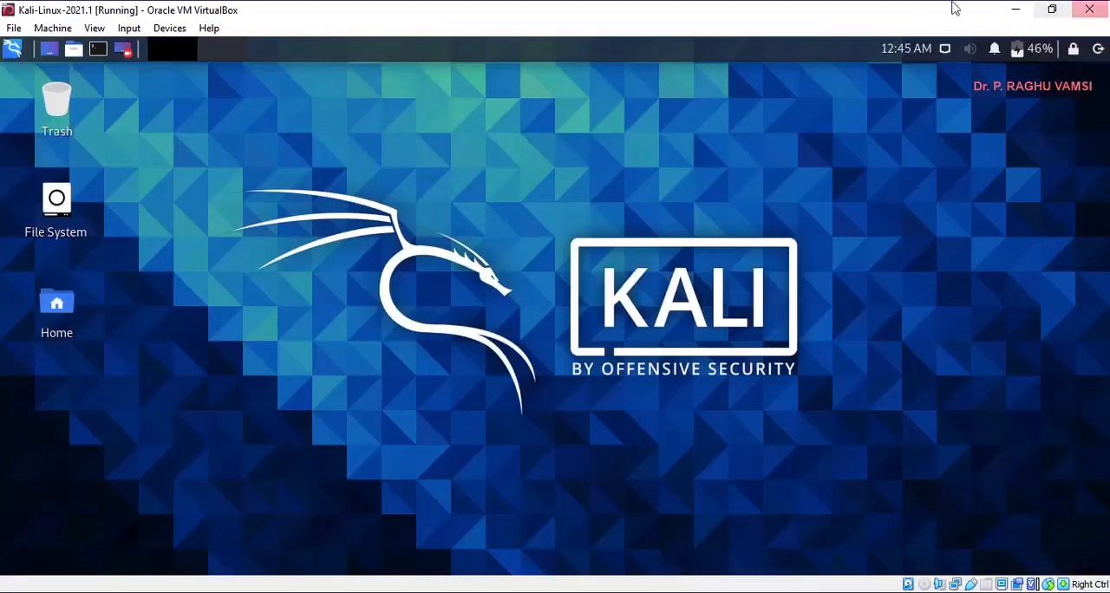
click(11, 49)
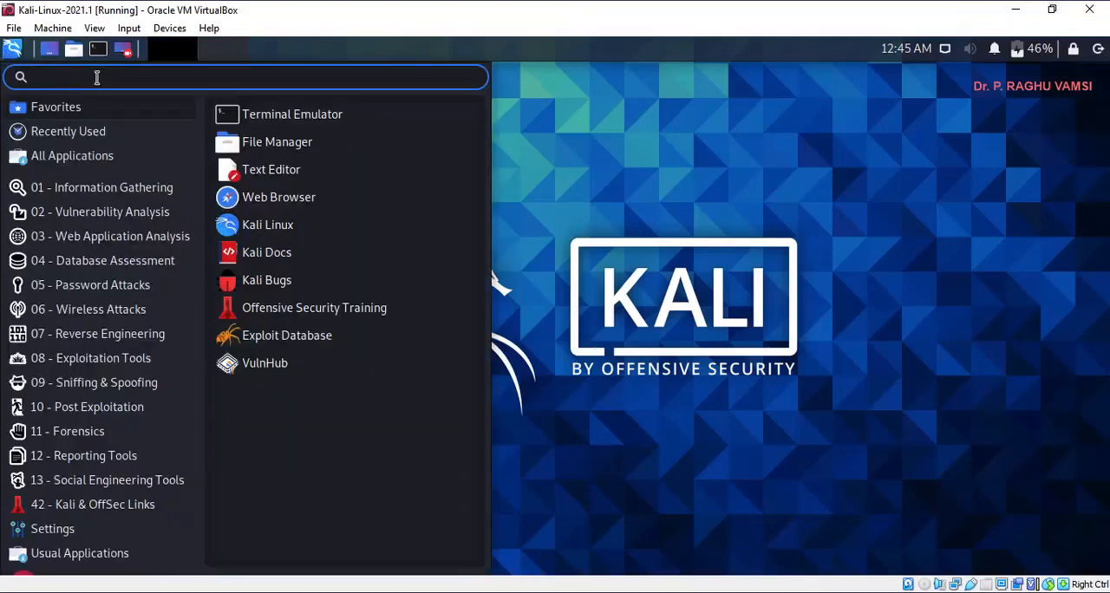
text(urp)
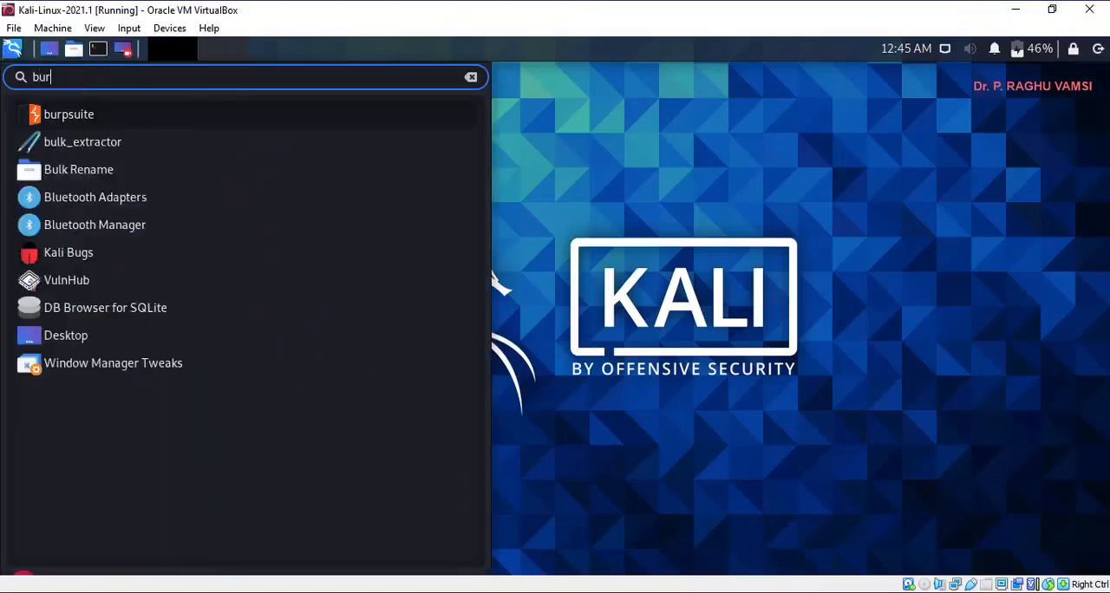
key(BackSpace)
key(BackSpace)
key(BackSpace)
key(BackSpace)
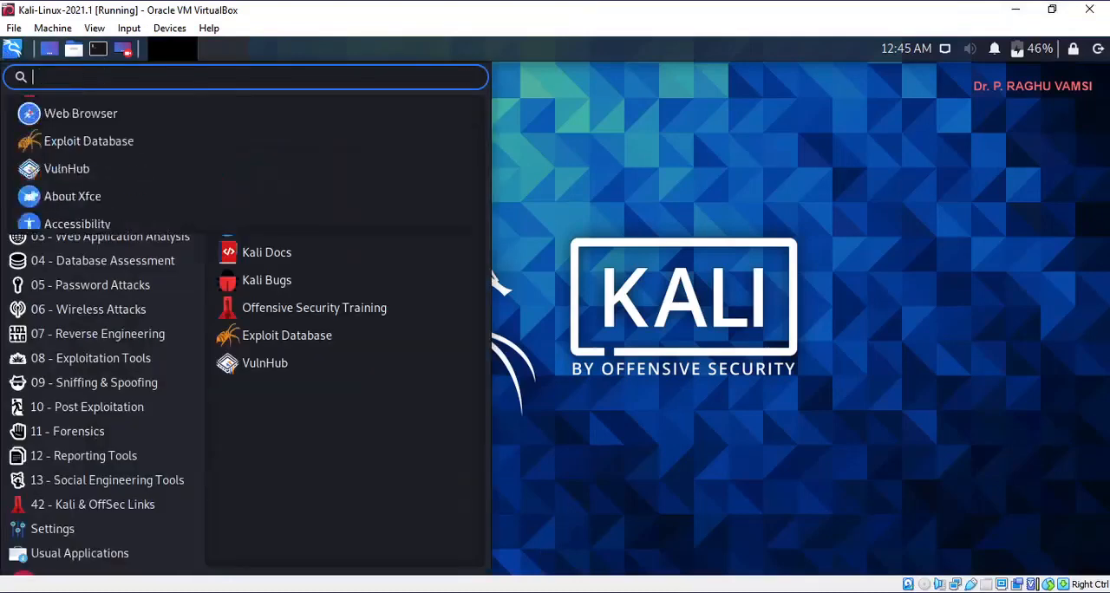
- Search the installed applications for "zap" and launch ZAP
text(zap)
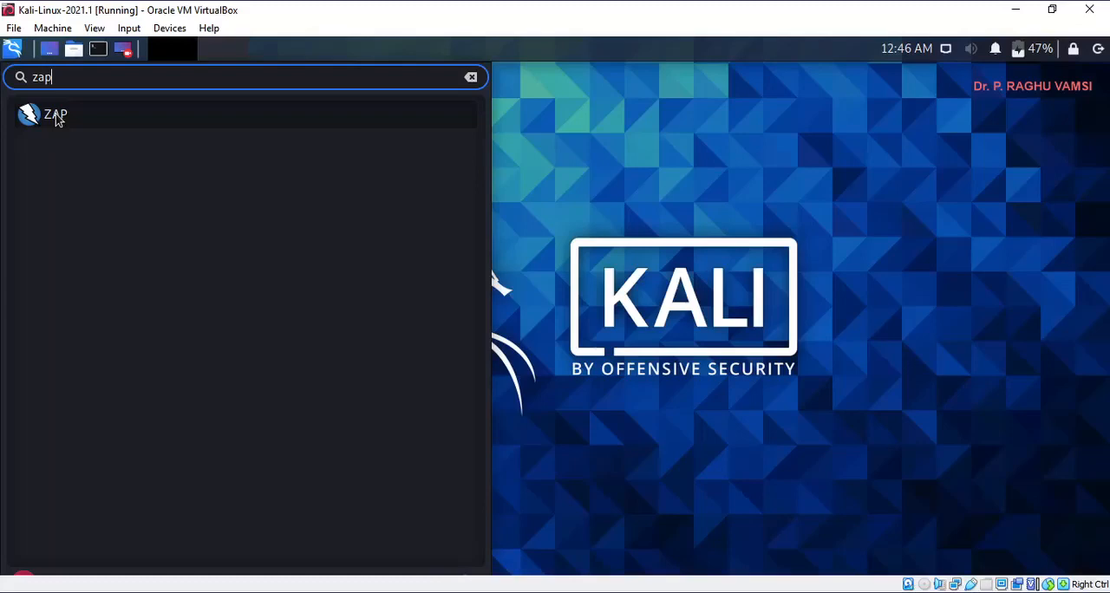
click(57, 119)
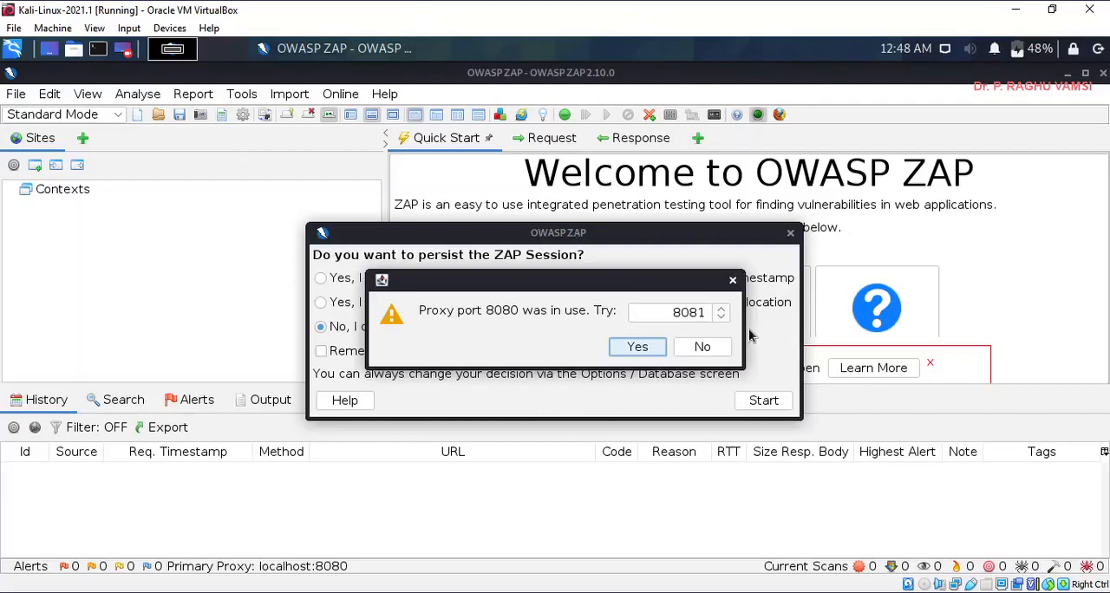
- Decline the suggested alternative proxy port and start ZAP without persisting the session
click(703, 347)
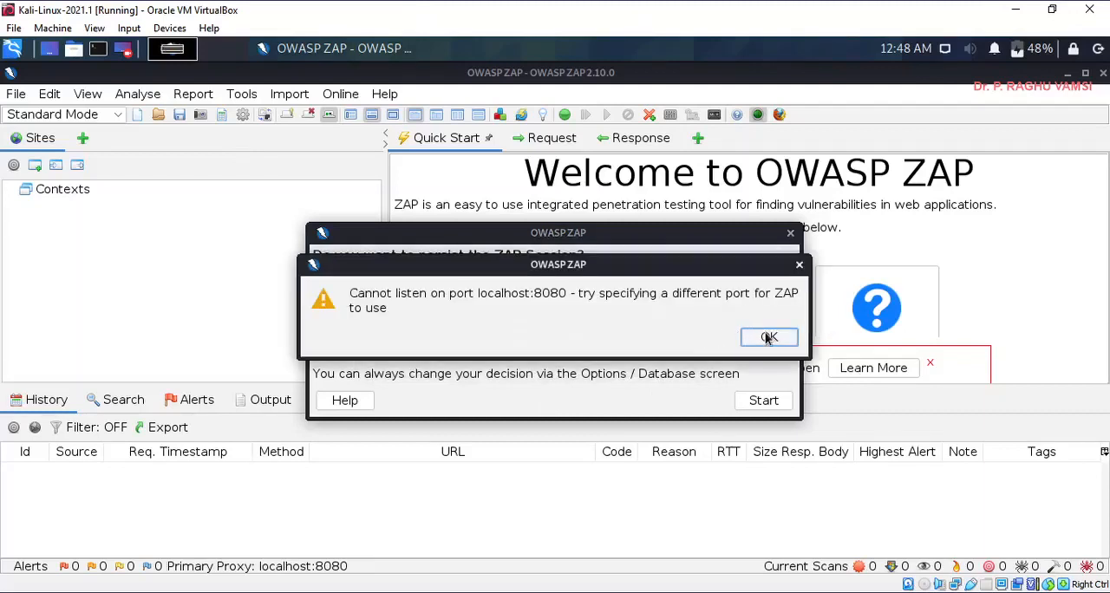
click(766, 337)
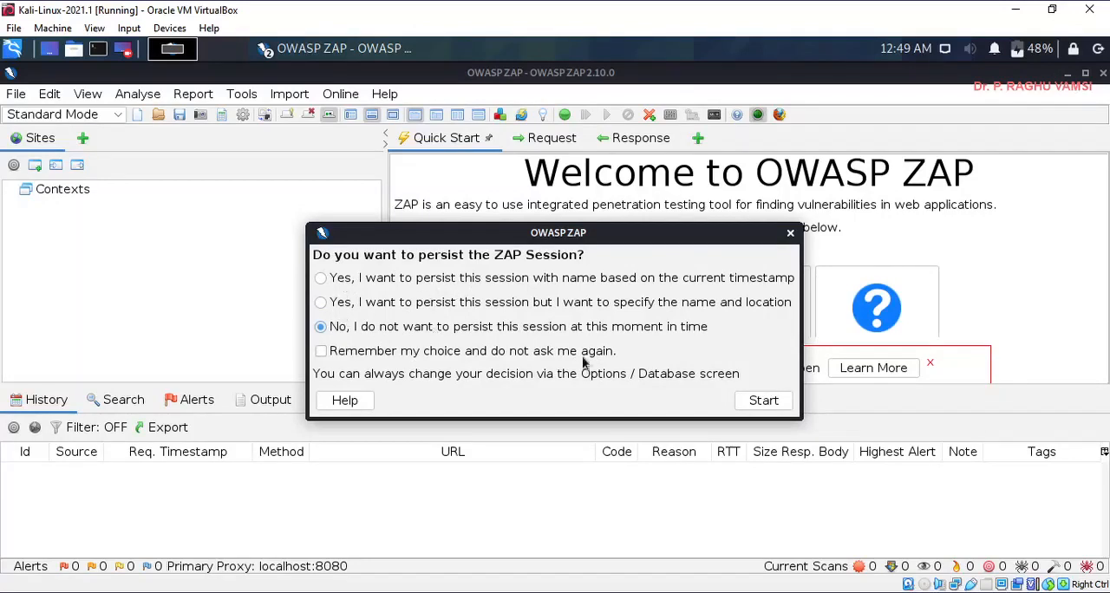
click(764, 401)
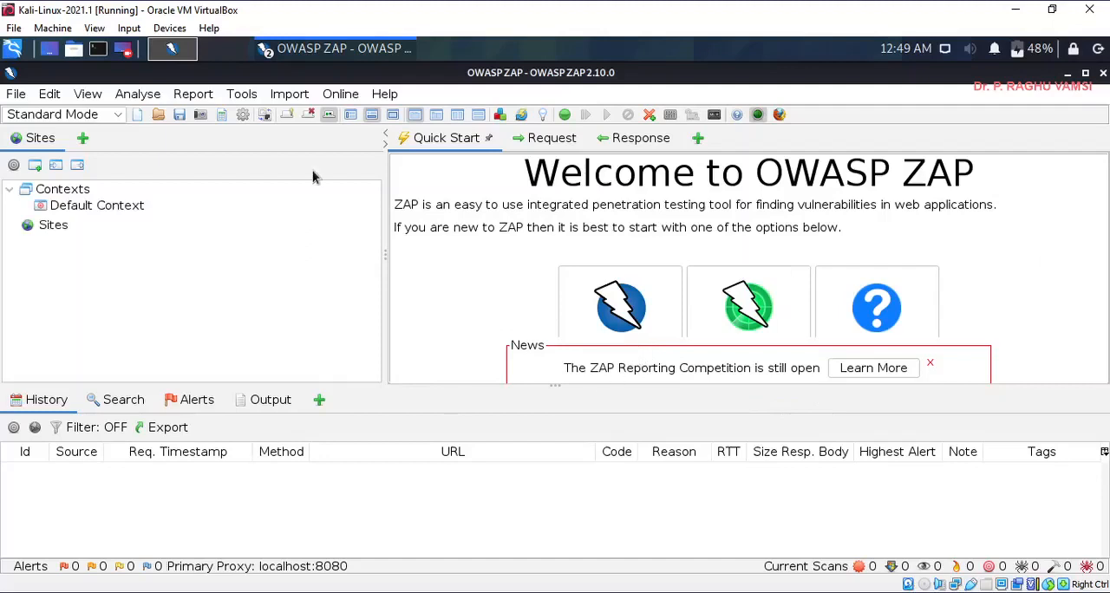
- Set the local proxy port to 8081 in ZAP's Local Proxies options and save the change
click(239, 95)
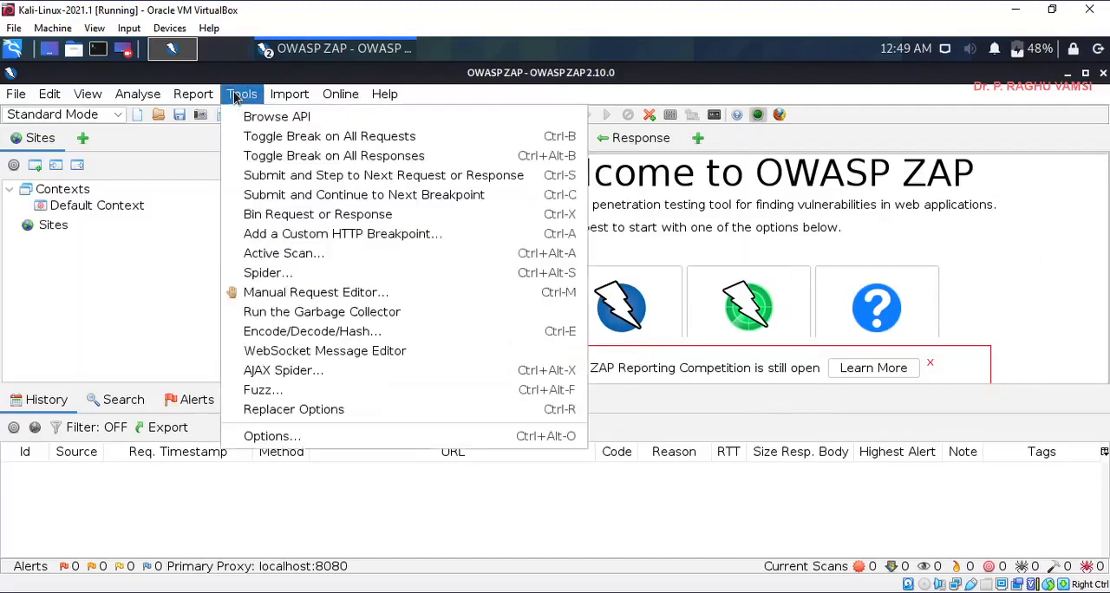
click(266, 437)
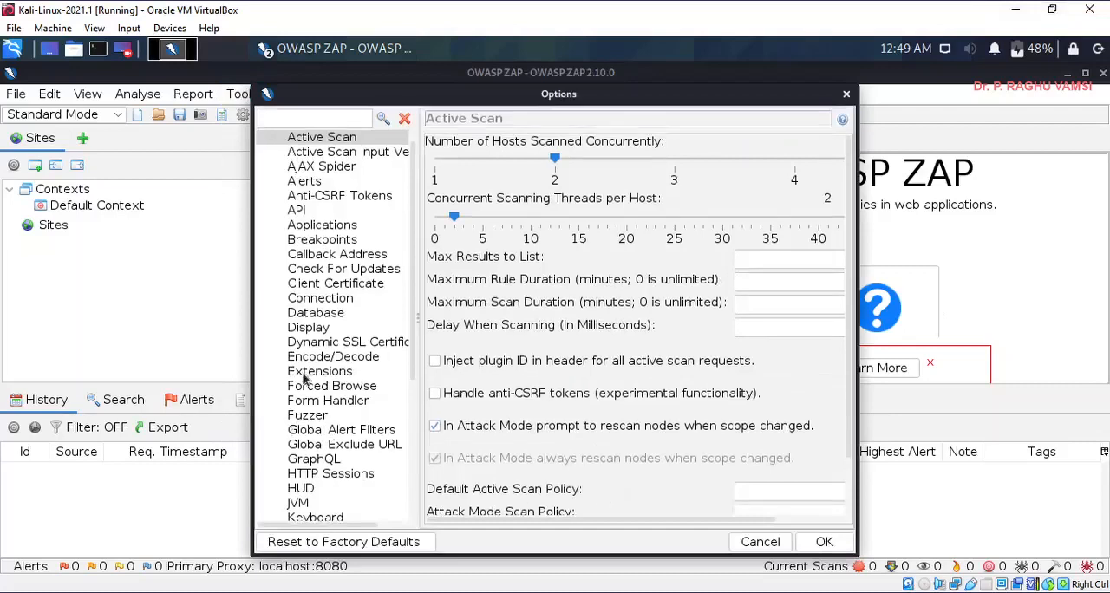
scroll(305, 369, down, 5)
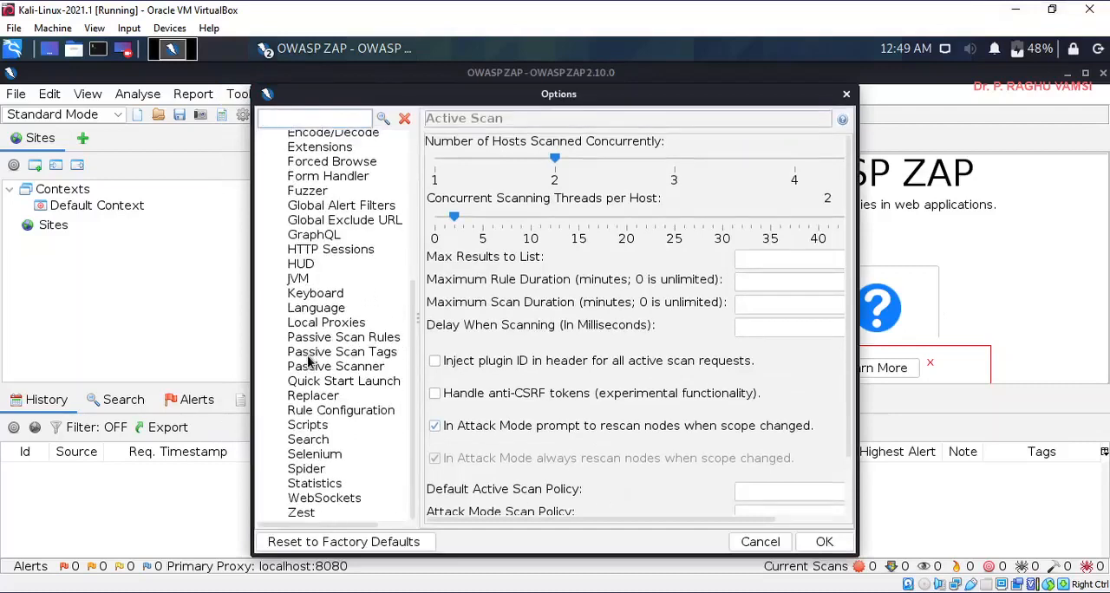
scroll(309, 361, up, 3)
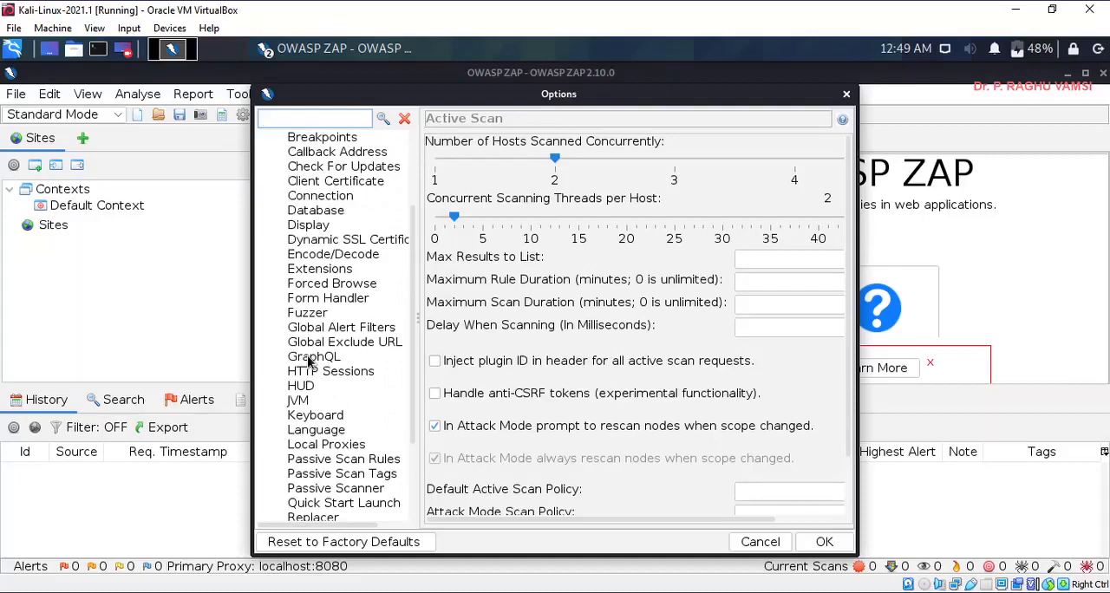
scroll(310, 361, down, 3)
scroll(309, 361, up, 4)
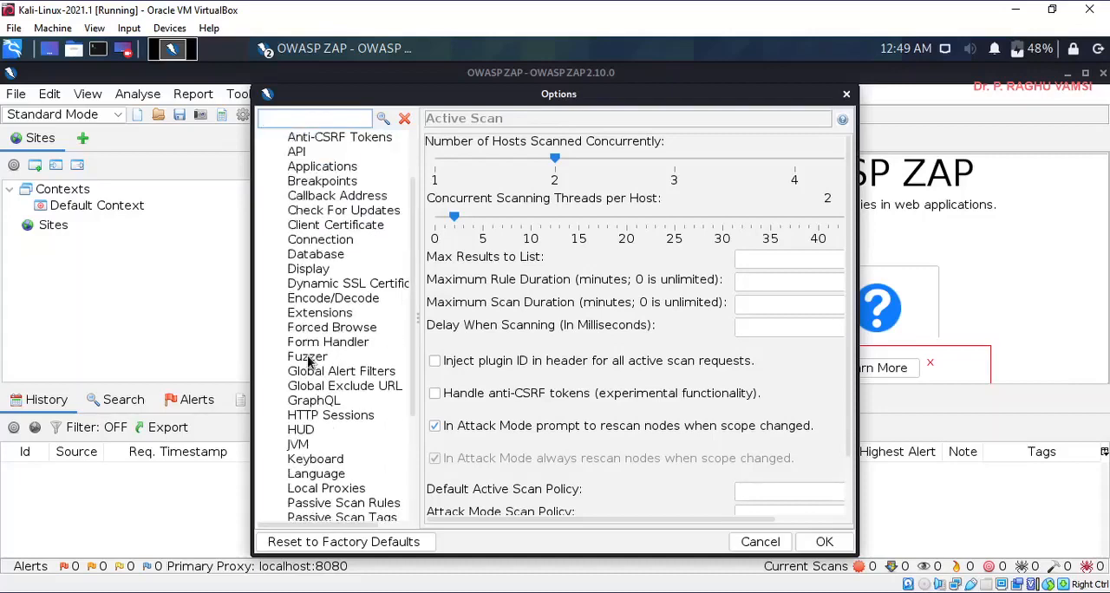
scroll(321, 260, up, 2)
scroll(319, 254, down, 3)
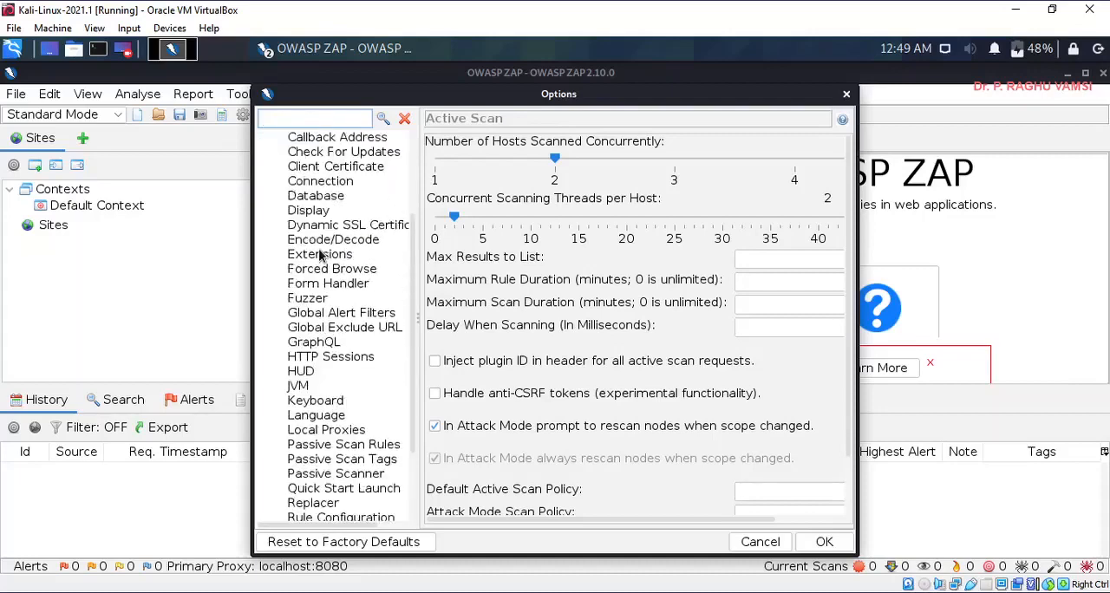
click(326, 431)
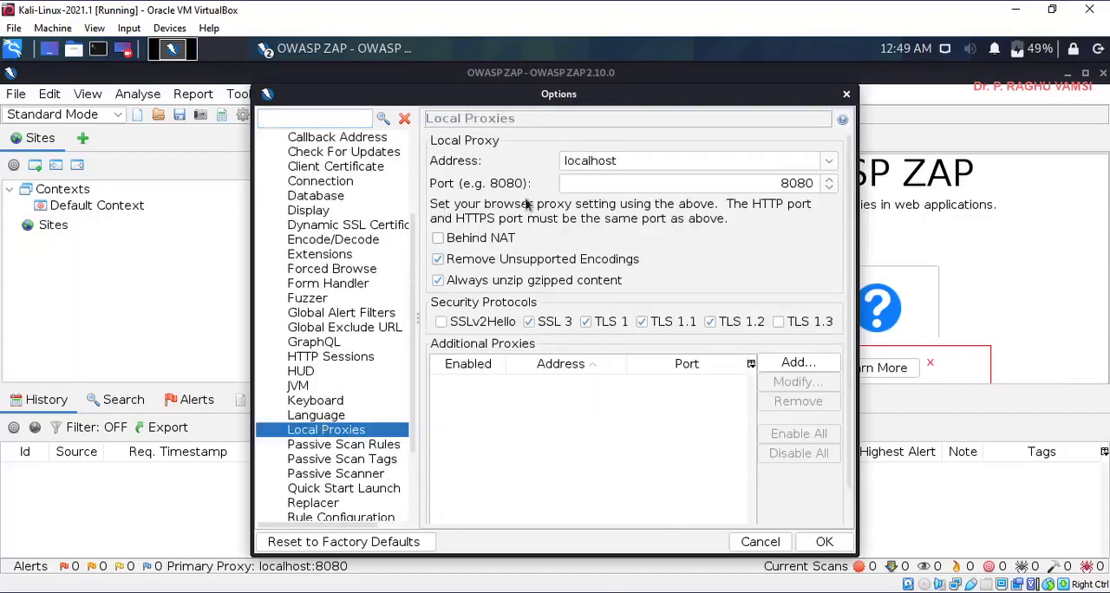
click(830, 179)
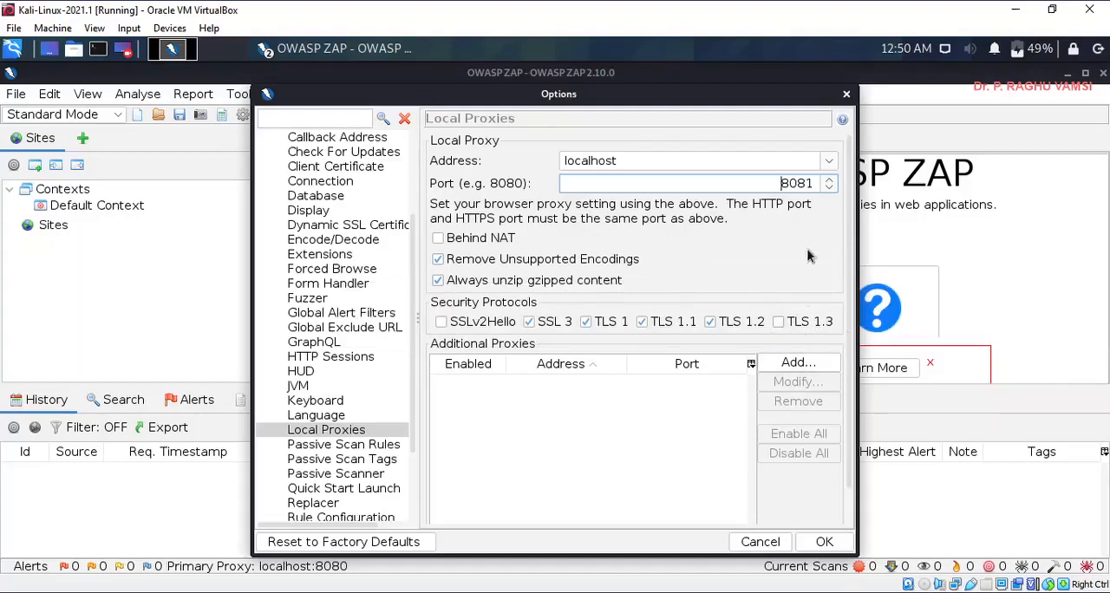
click(815, 549)
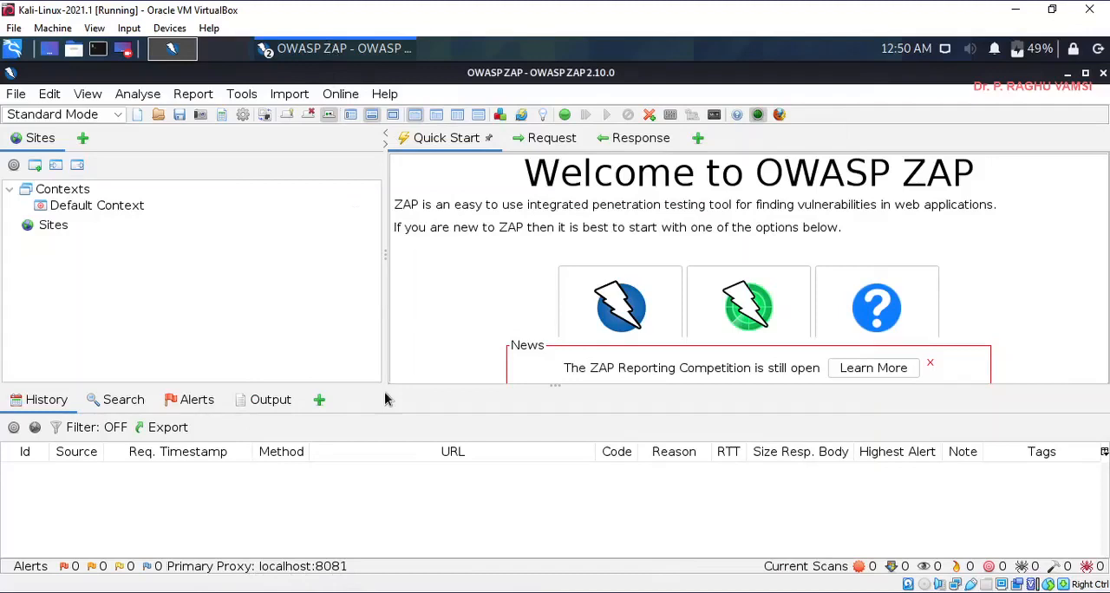
- Check the WebGoat address in the BurpSuite.txt notes and return to the Kali Linux virtual machine
mouse_move(532, 588)
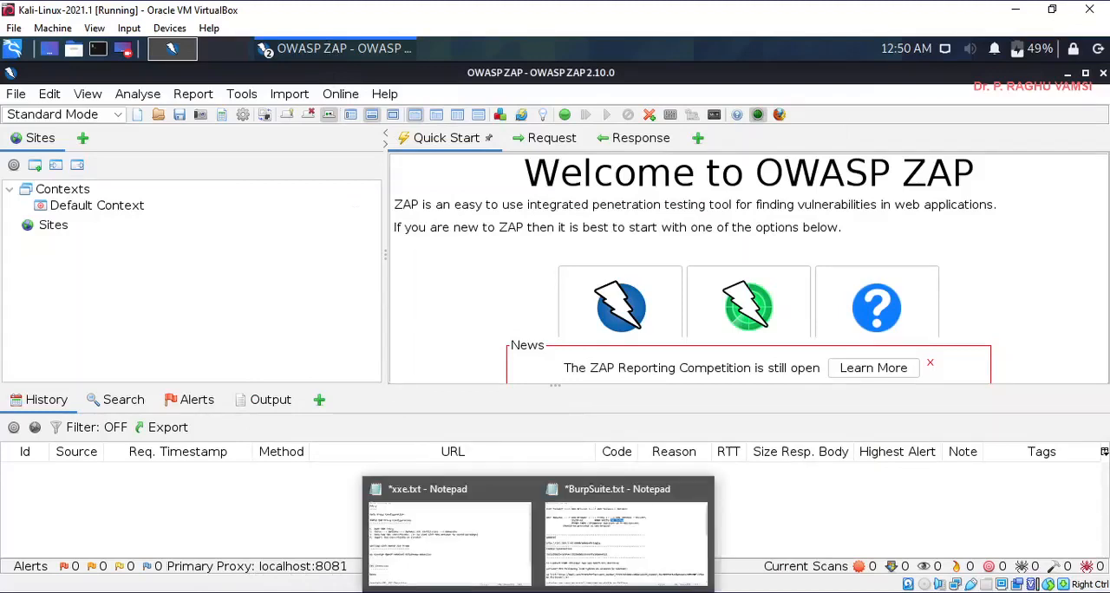
click(568, 559)
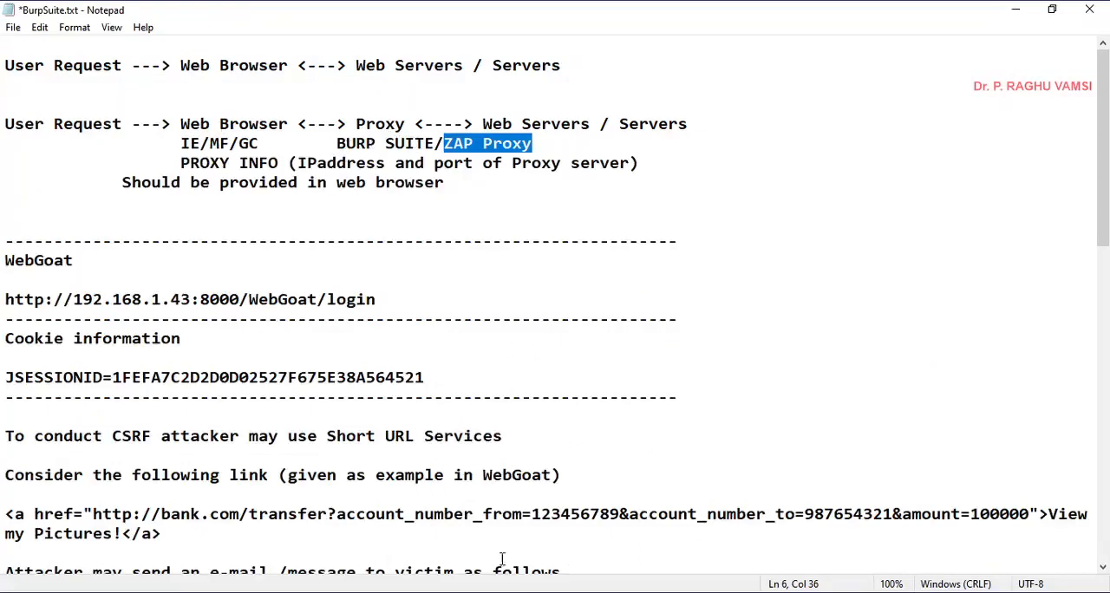
mouse_move(499, 592)
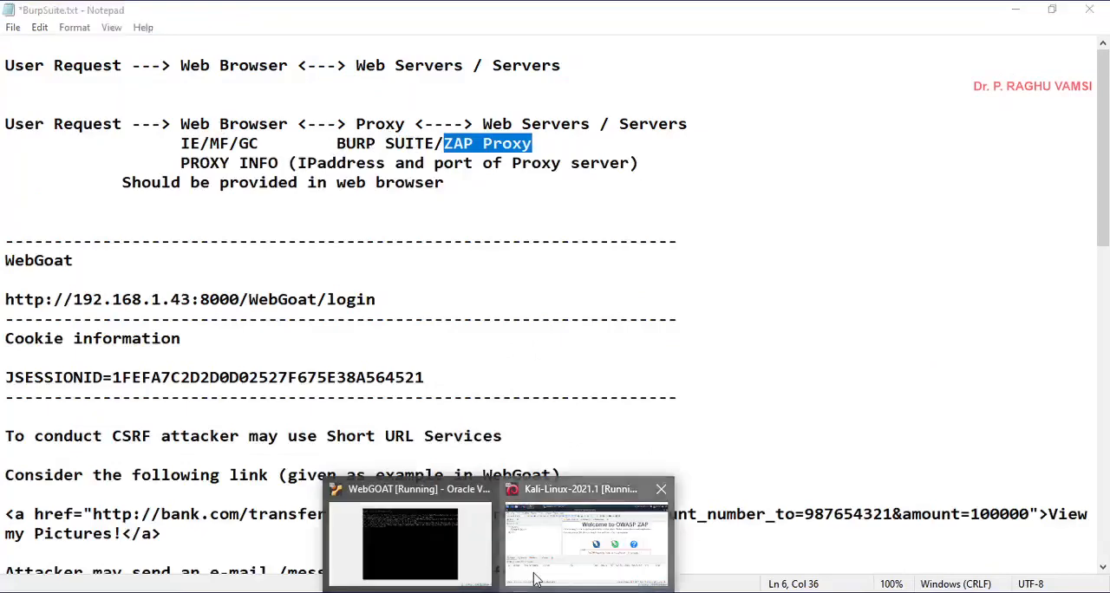
click(587, 534)
click(13, 48)
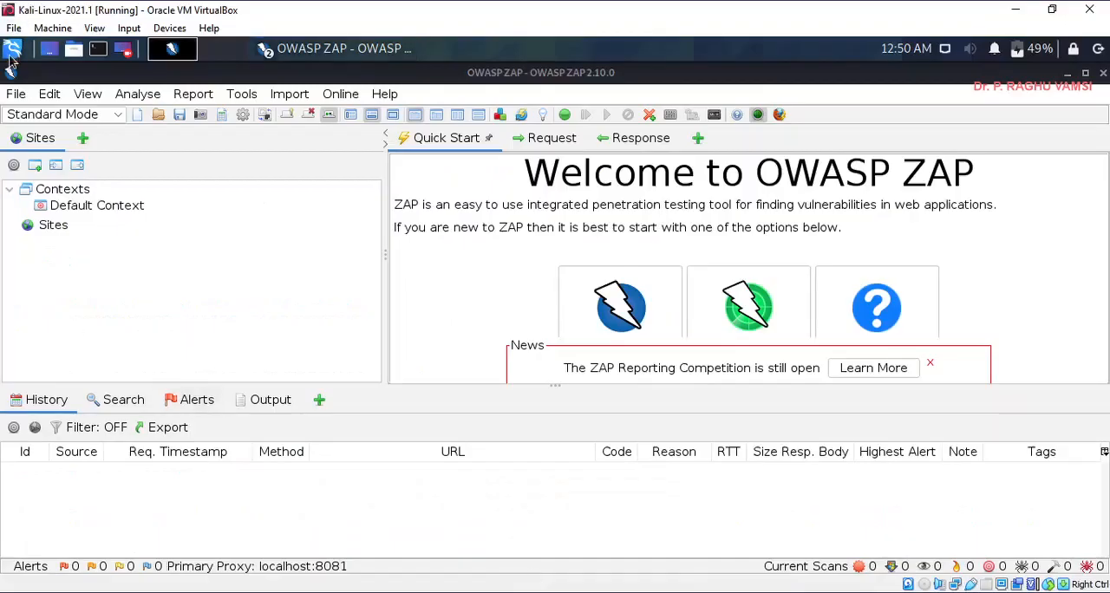
click(274, 199)
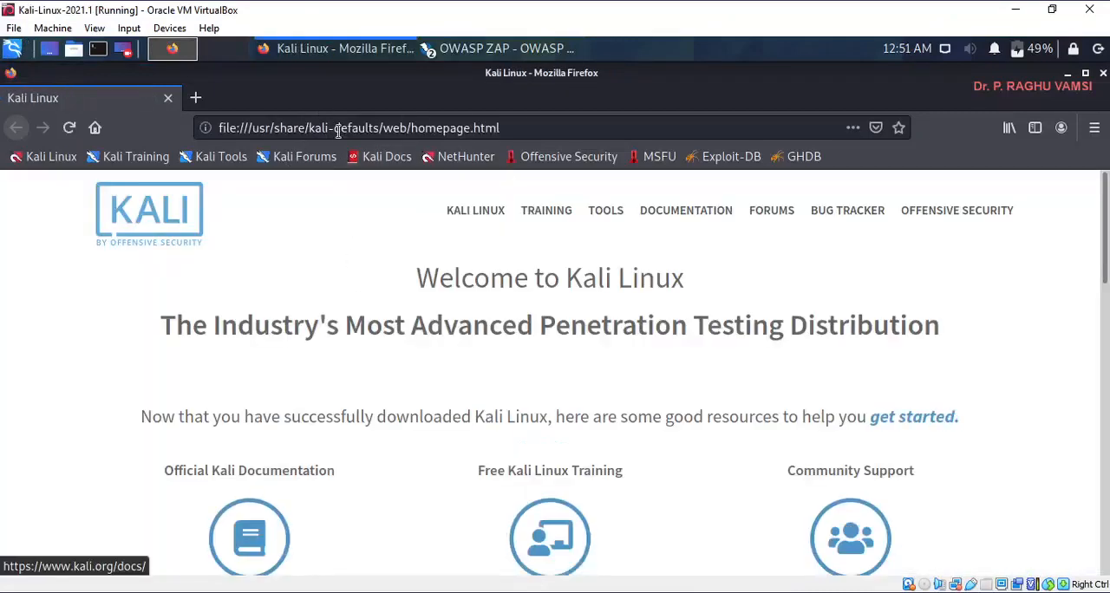
click(338, 130)
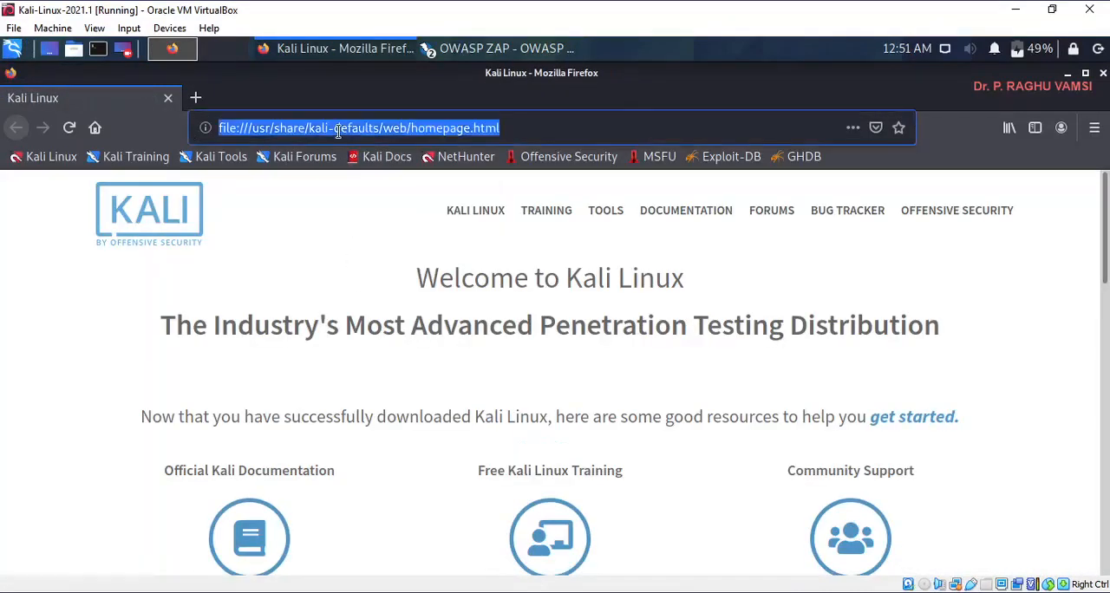
text(http:)
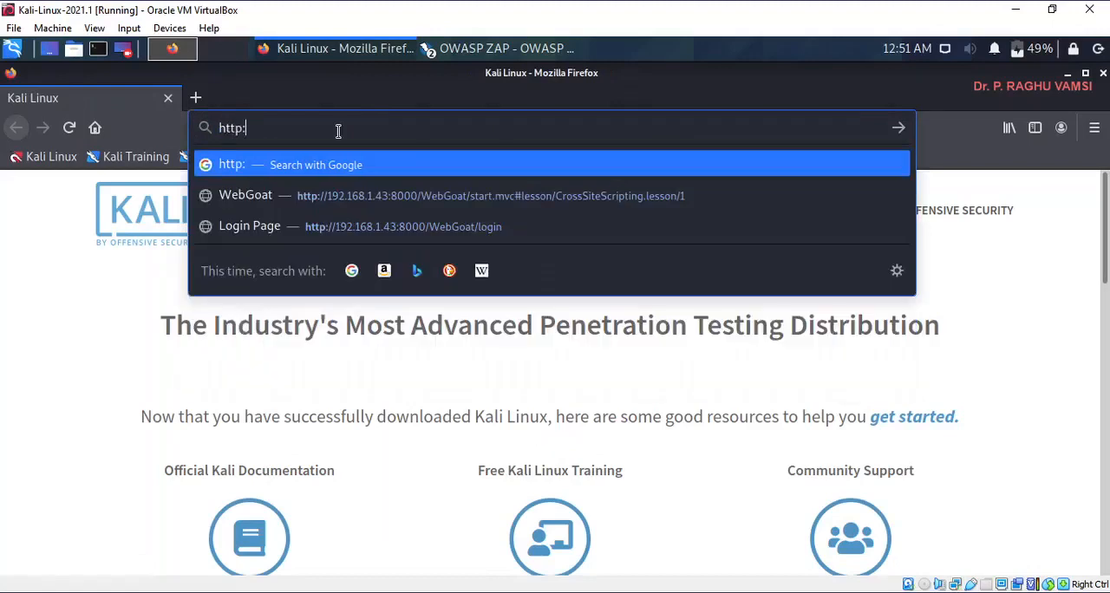
text(//)
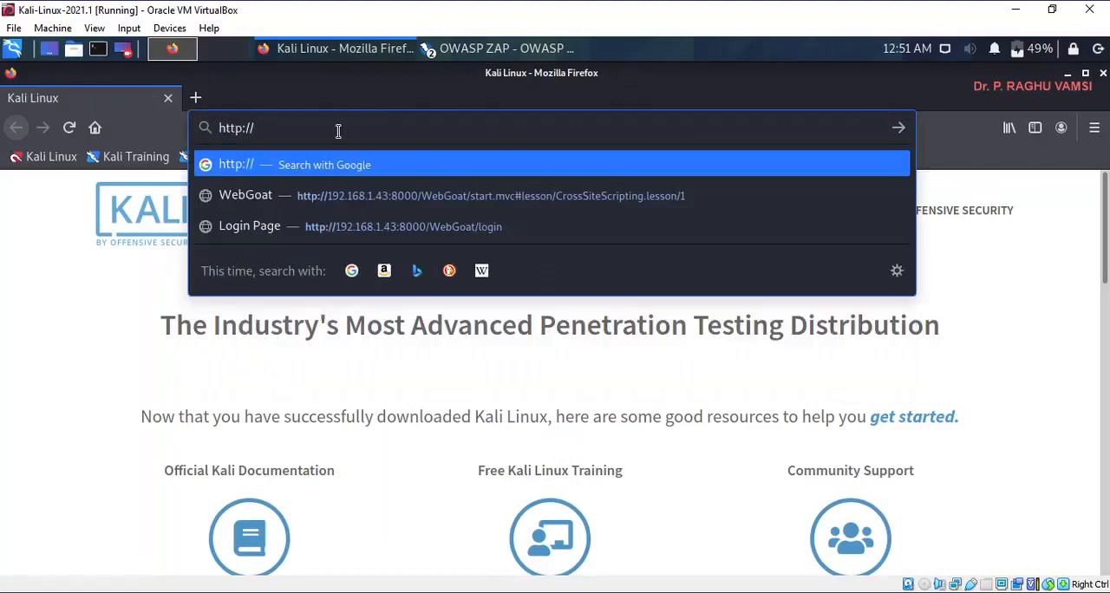
text(192.168.1.43:8000)
key(Return)
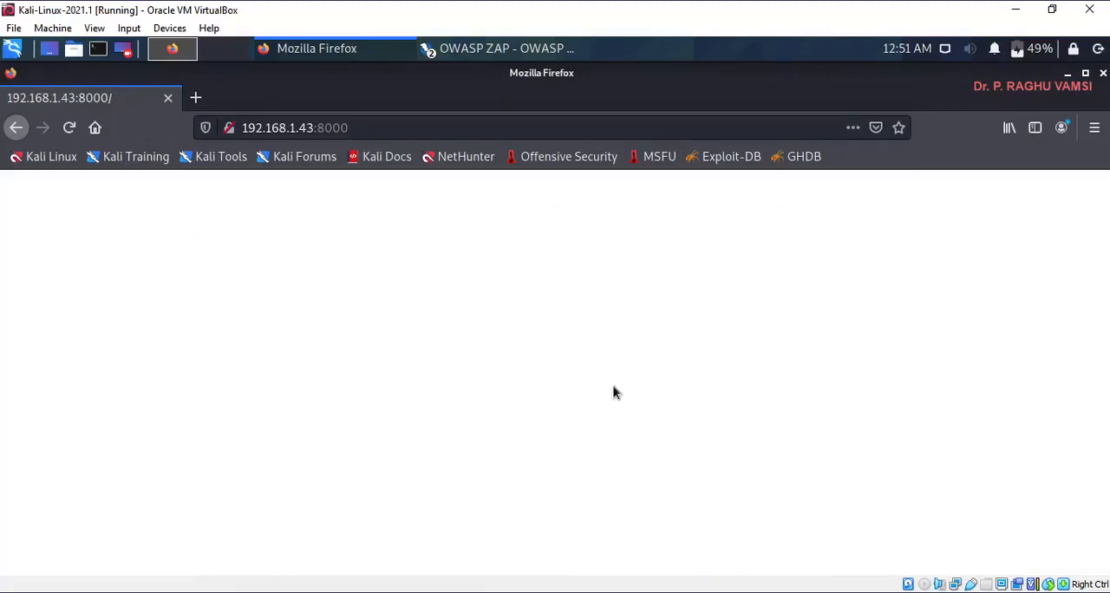
- Configure Firefox's connection settings to use the manual proxy 127.0.0.1 on port 8081, also for FTP and HTTPS
click(1094, 130)
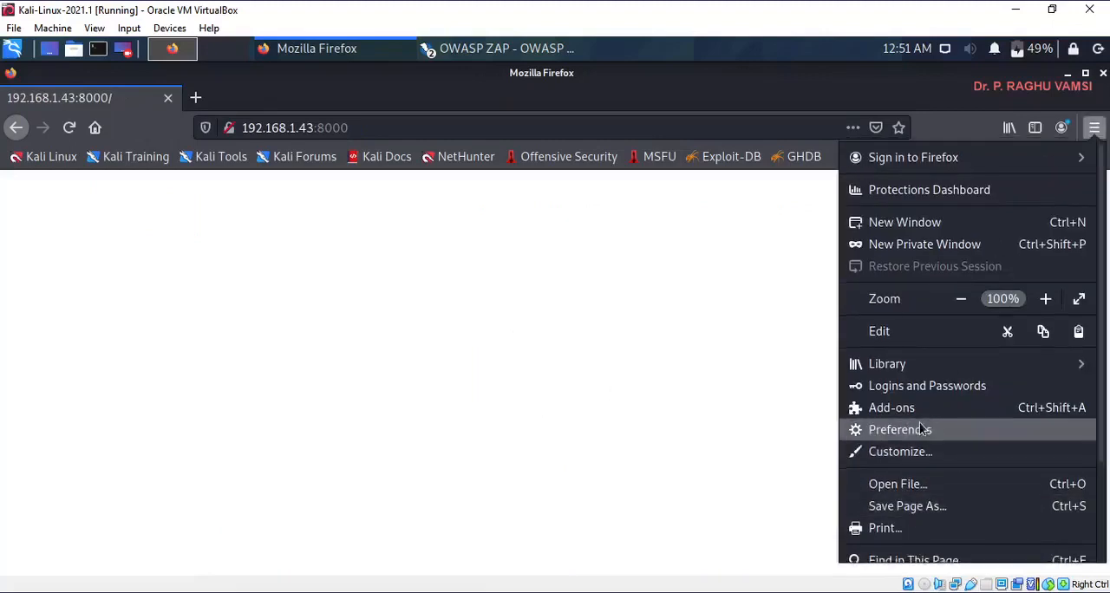
scroll(911, 425, down, 3)
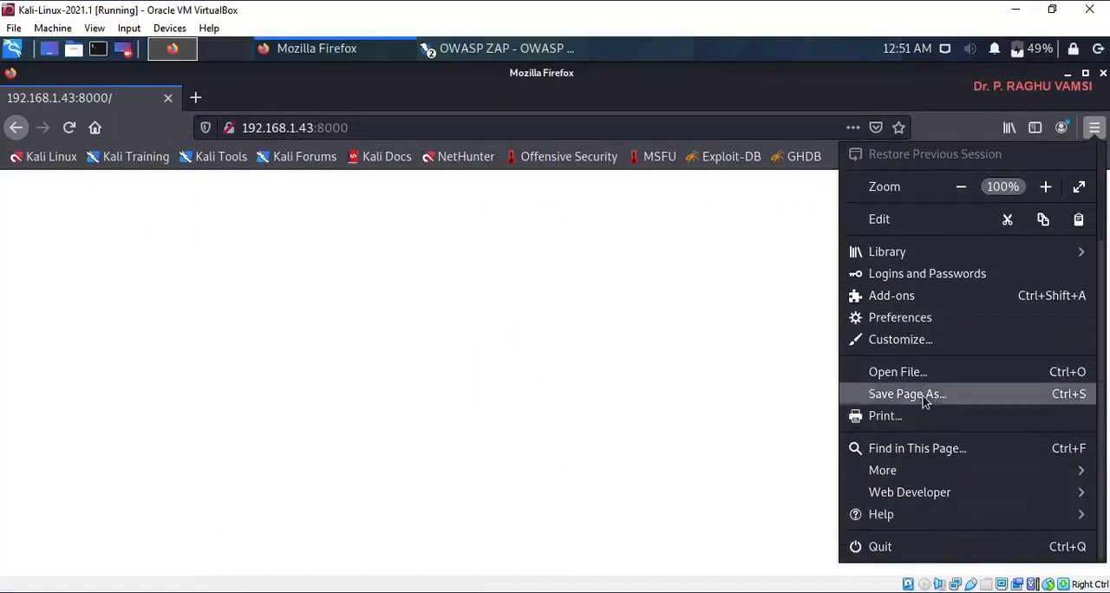
click(902, 319)
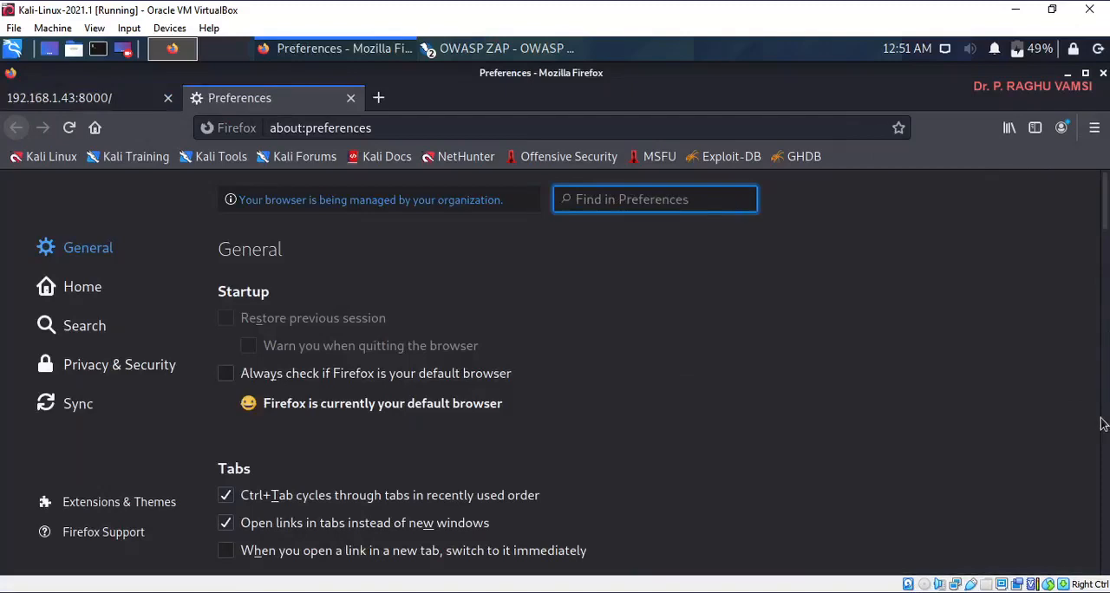
drag(1105, 209, 1106, 543)
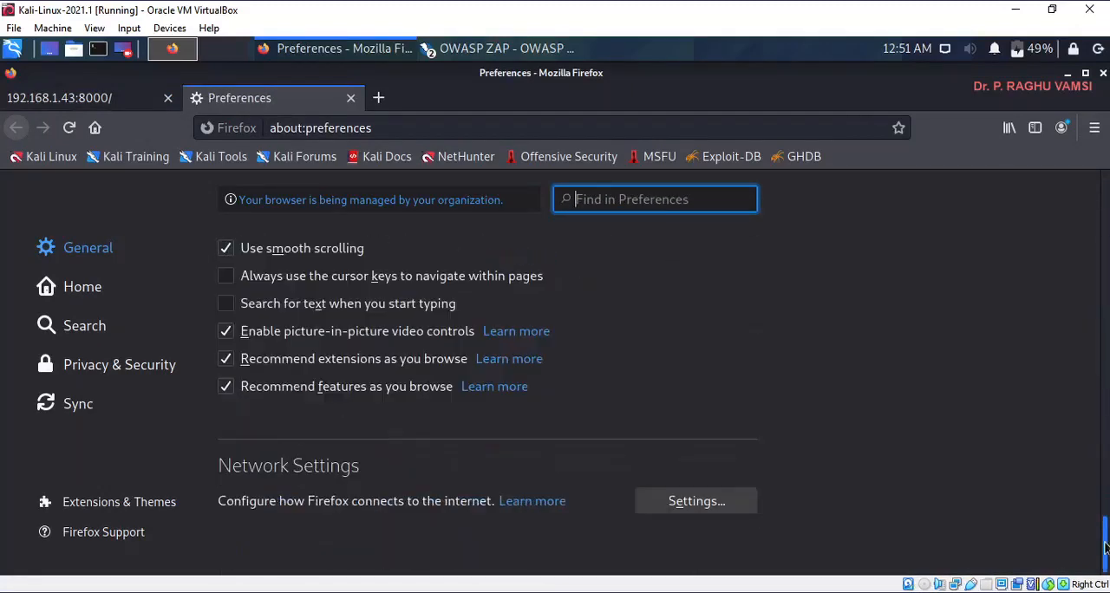
click(716, 513)
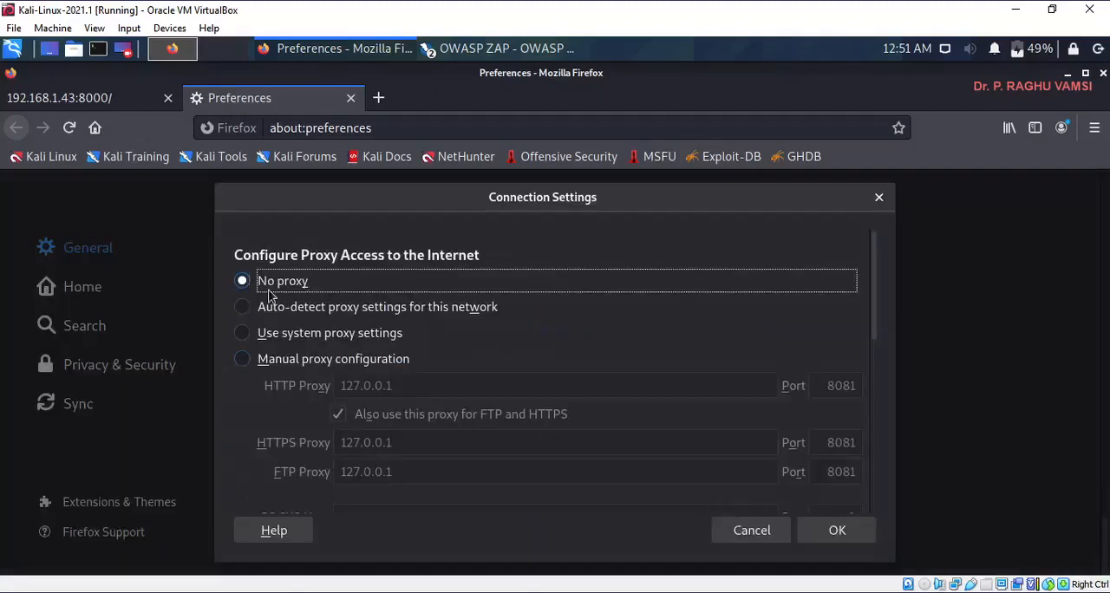
click(243, 359)
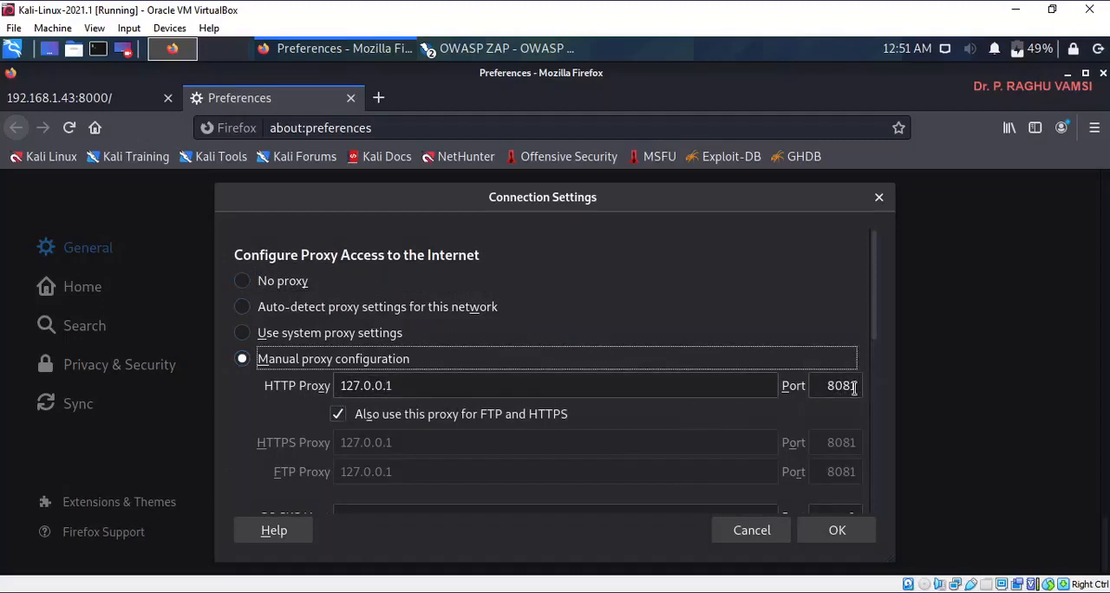
scroll(266, 413, down, 2)
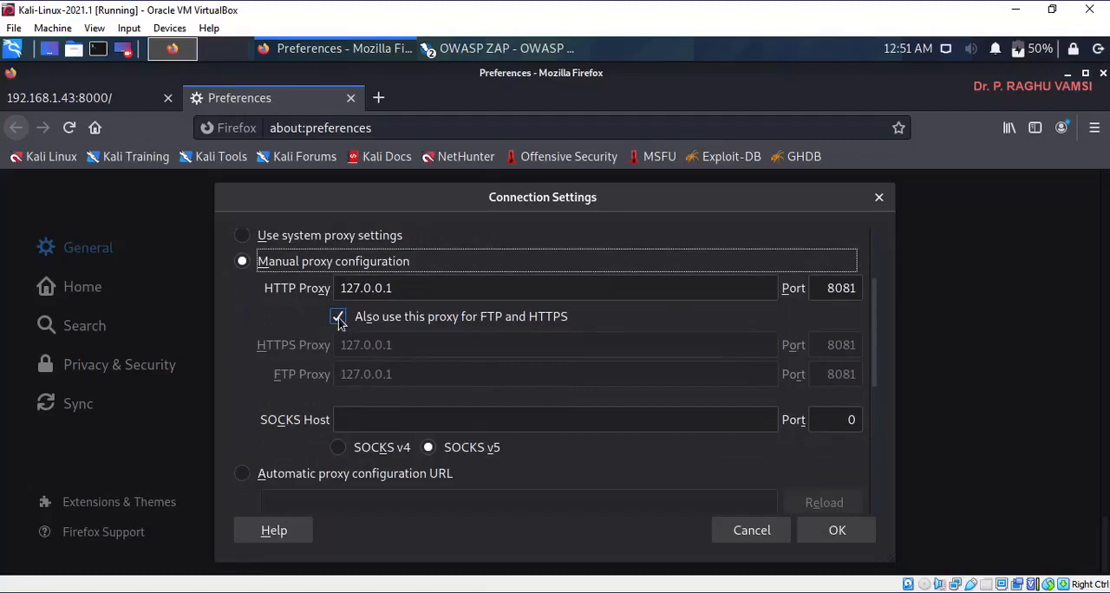
click(829, 538)
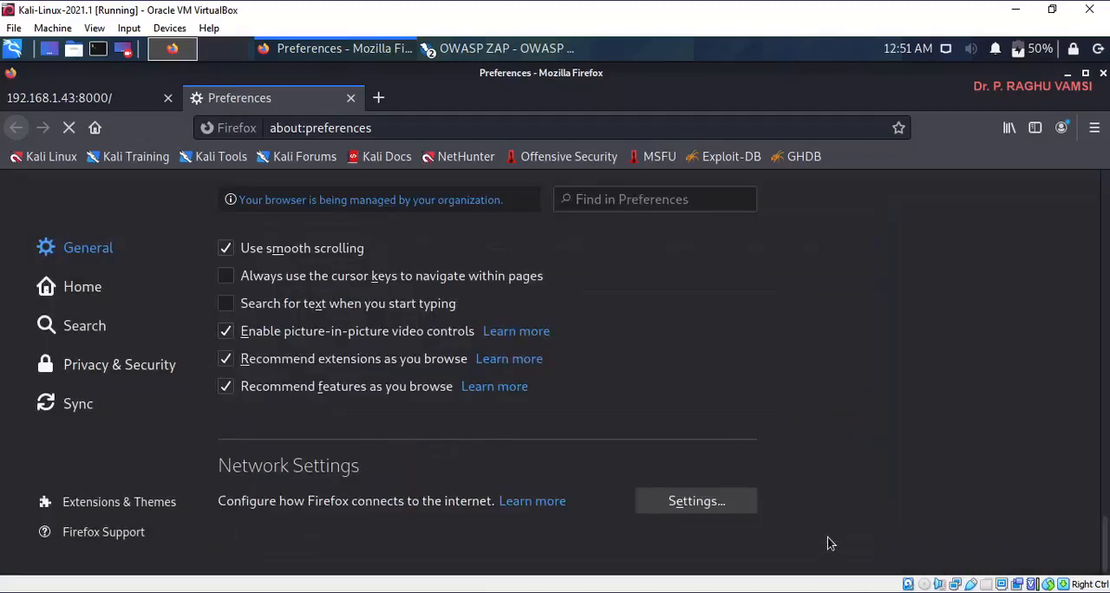
- Return to the 192.168.1.43:8000 page and close the Preferences page
click(101, 100)
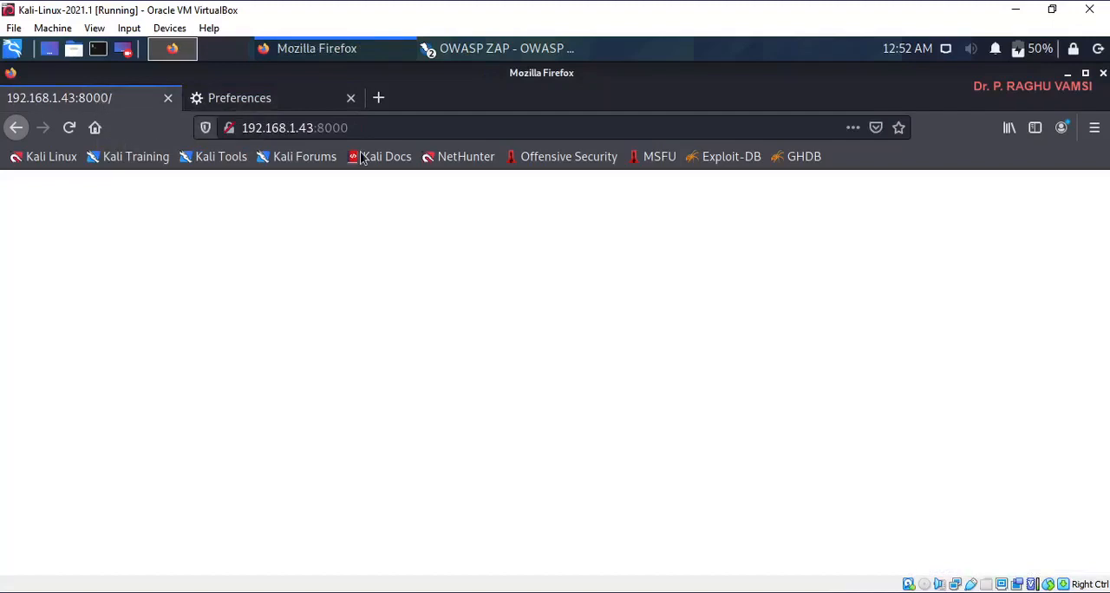
click(413, 127)
click(410, 129)
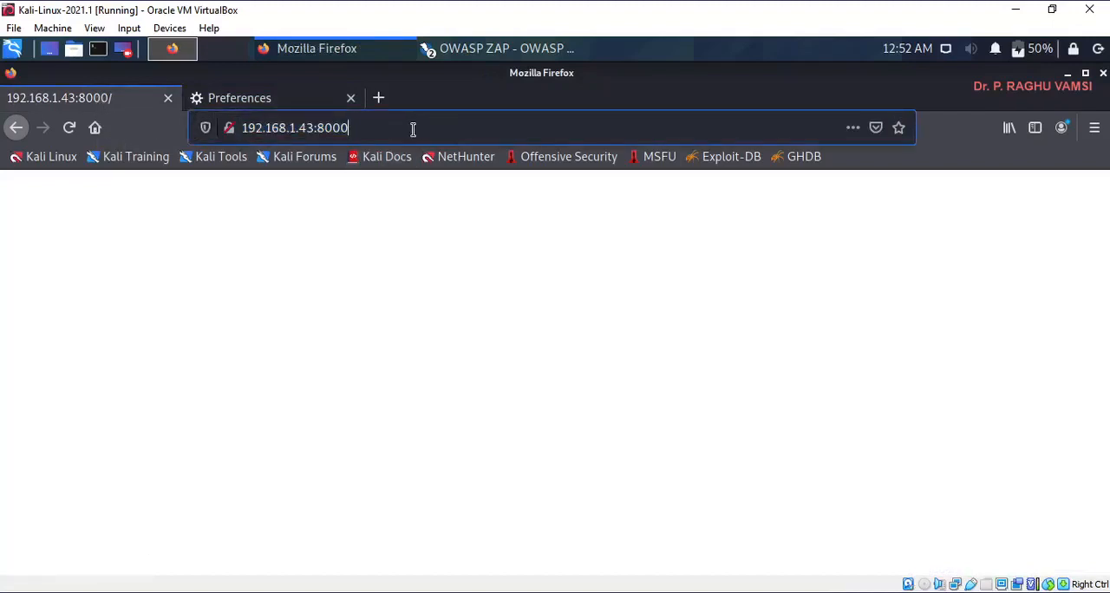
click(351, 99)
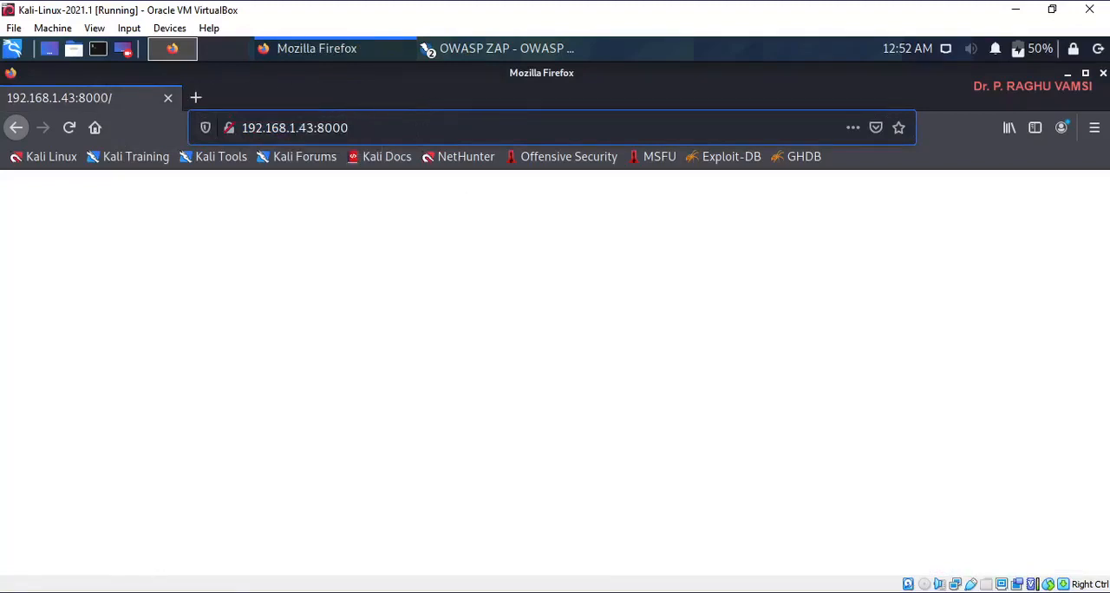
- Highlight the word Proxy in the request flow of the BurpSuite.txt notes and return to the Kali Linux virtual machine
click(589, 555)
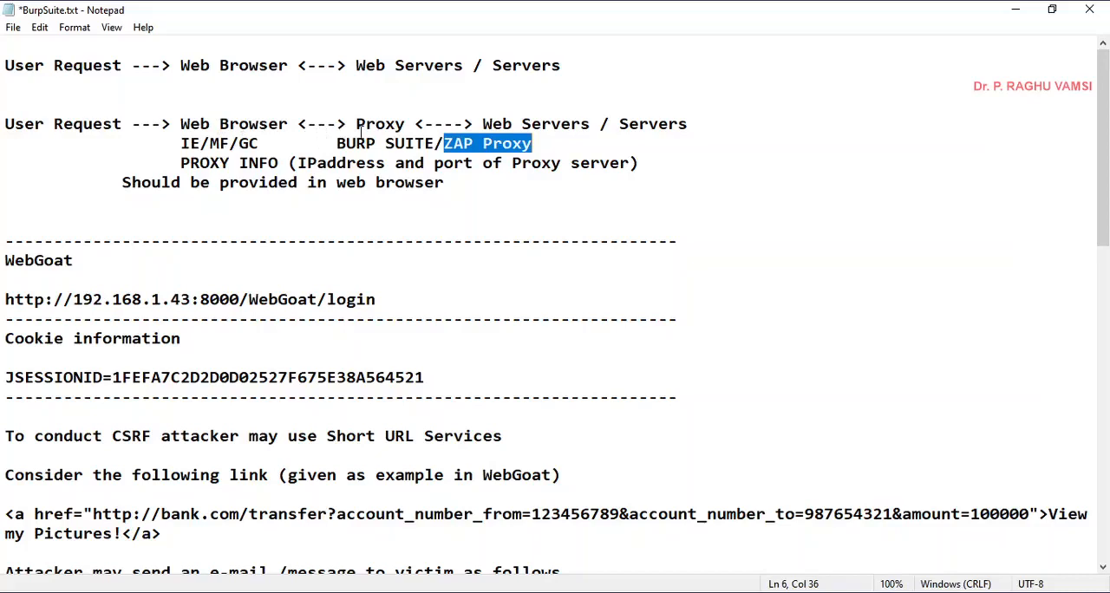
drag(358, 124, 410, 123)
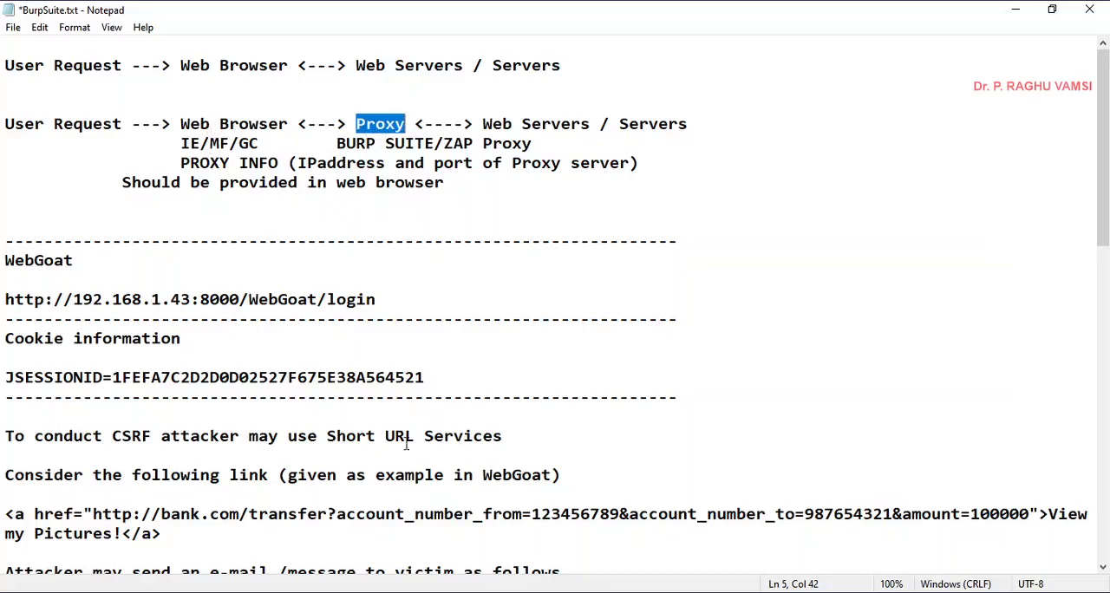
click(539, 579)
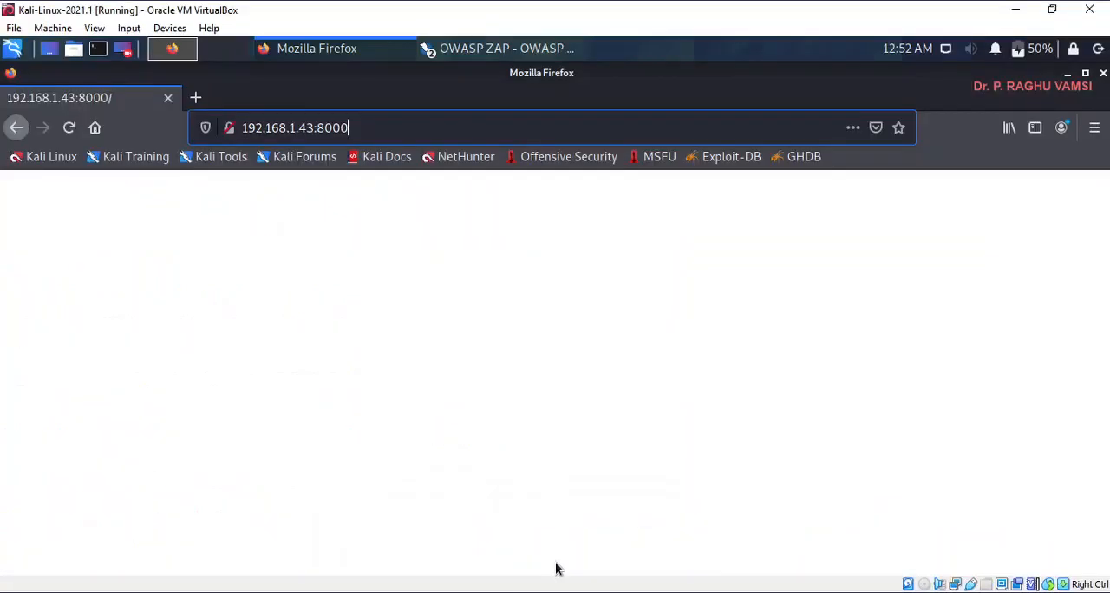
- Switch to the OWASP ZAP main window and open the Dynamic SSL Certificates page of its options
click(458, 57)
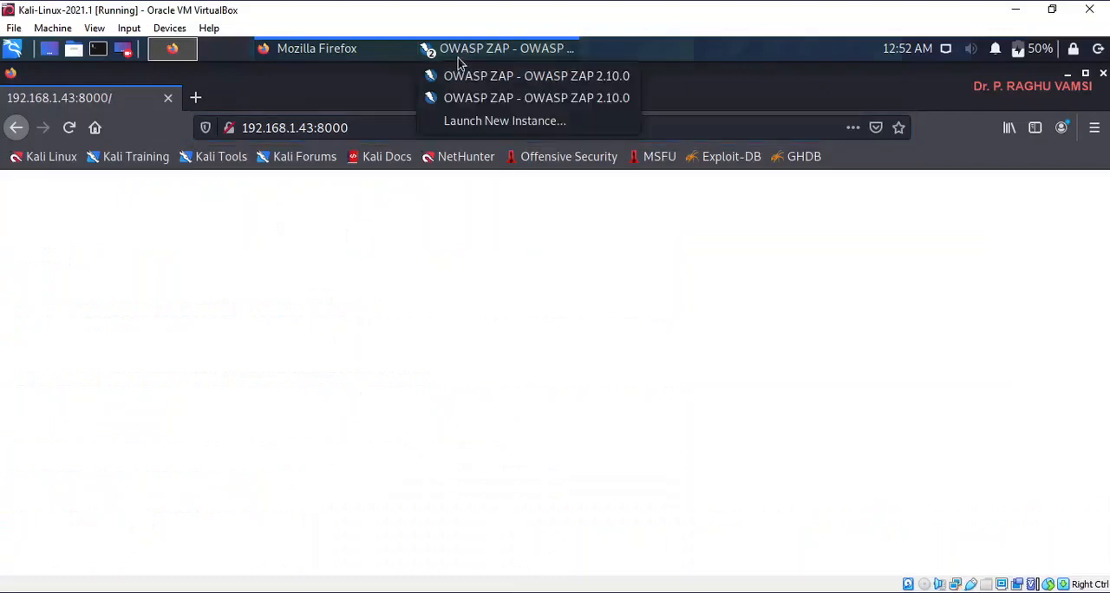
click(491, 99)
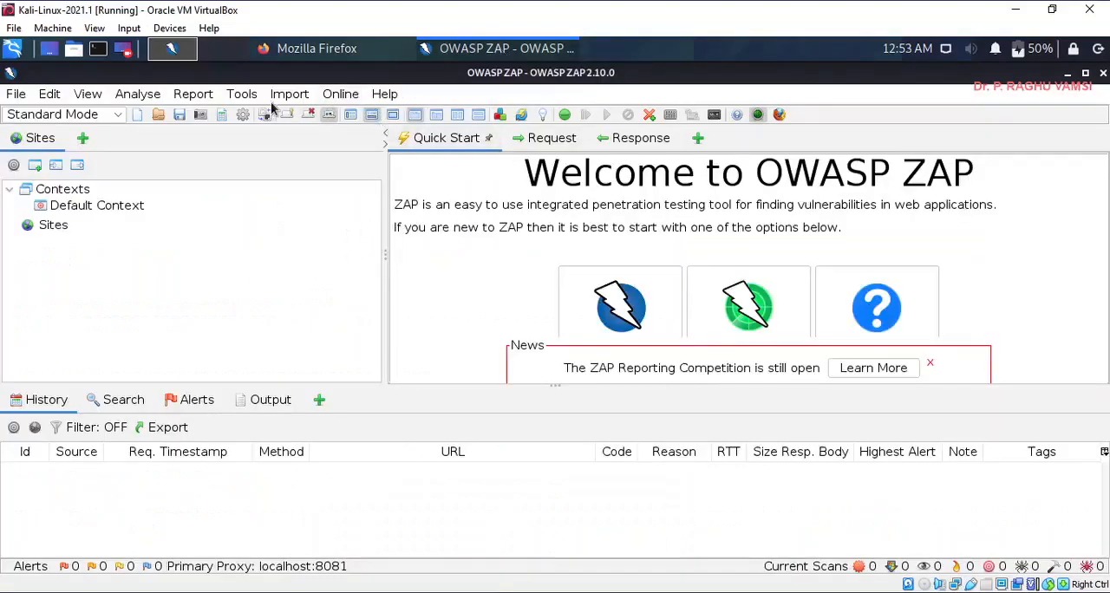
click(240, 96)
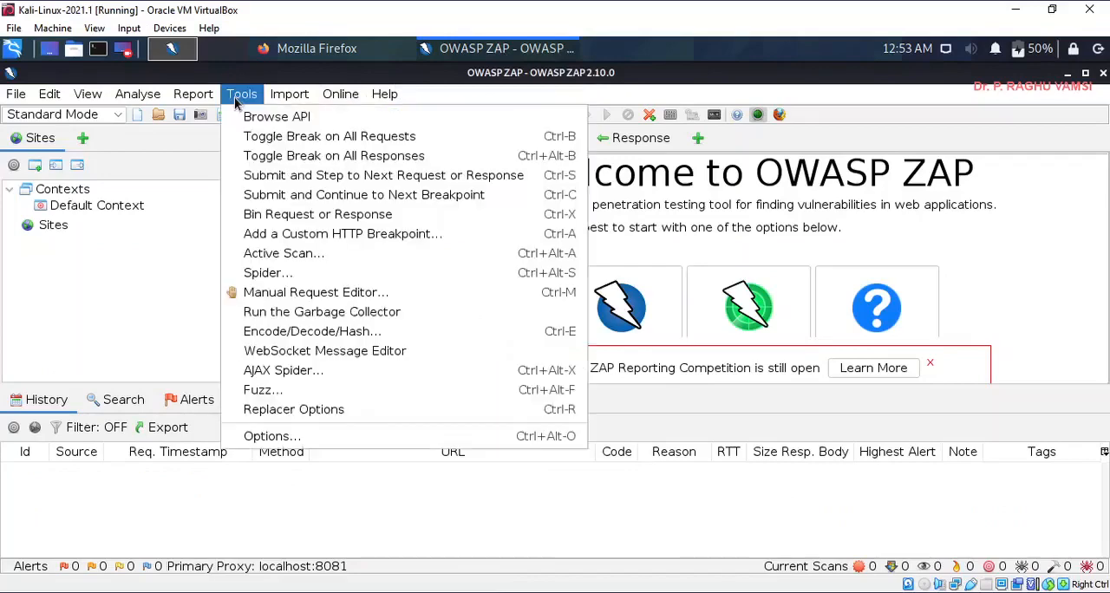
click(290, 437)
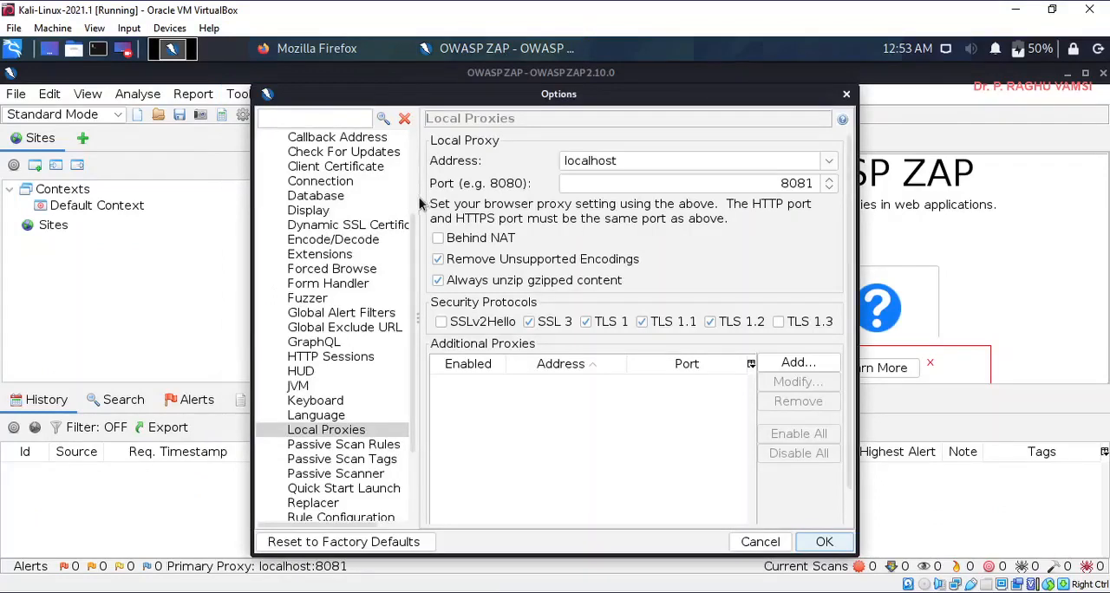
drag(418, 203, 523, 213)
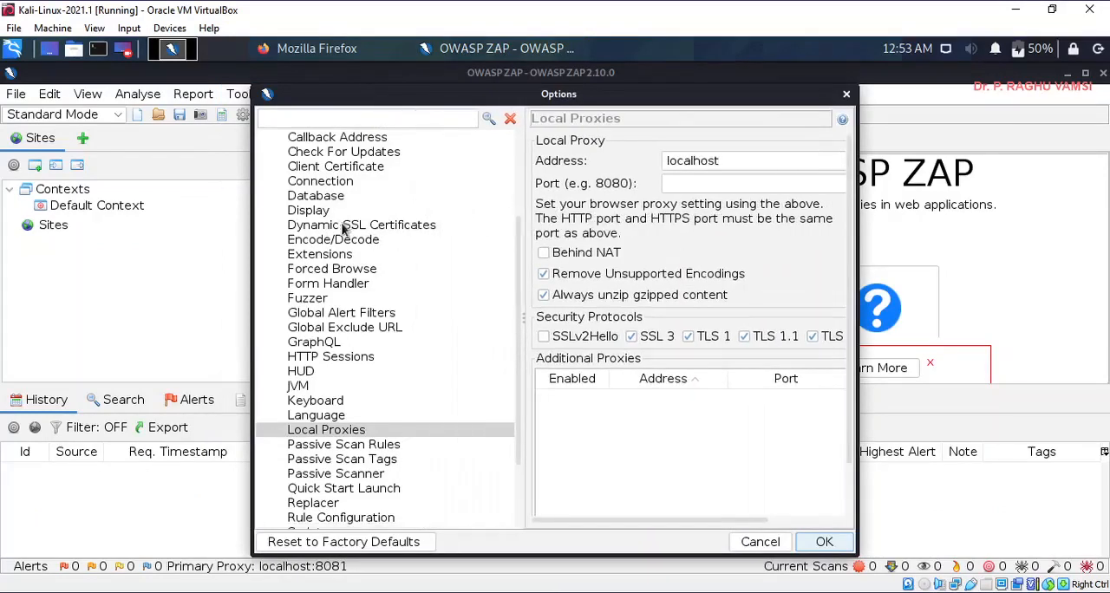
scroll(336, 233, up, 3)
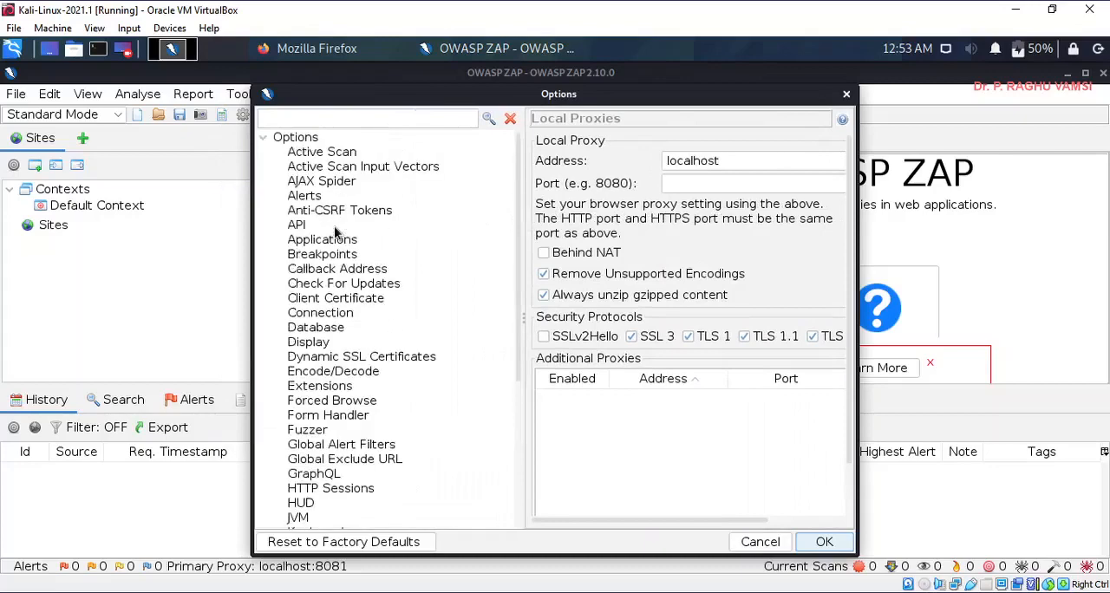
click(330, 358)
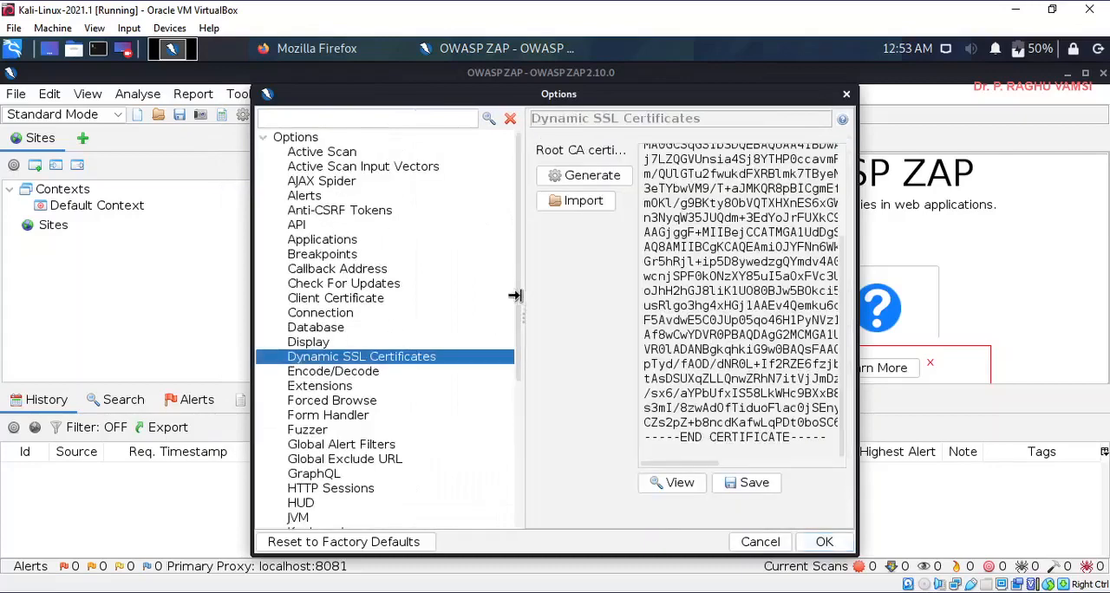
- Generate a new root CA certificate in ZAP, overwriting the existing one
drag(515, 296, 354, 296)
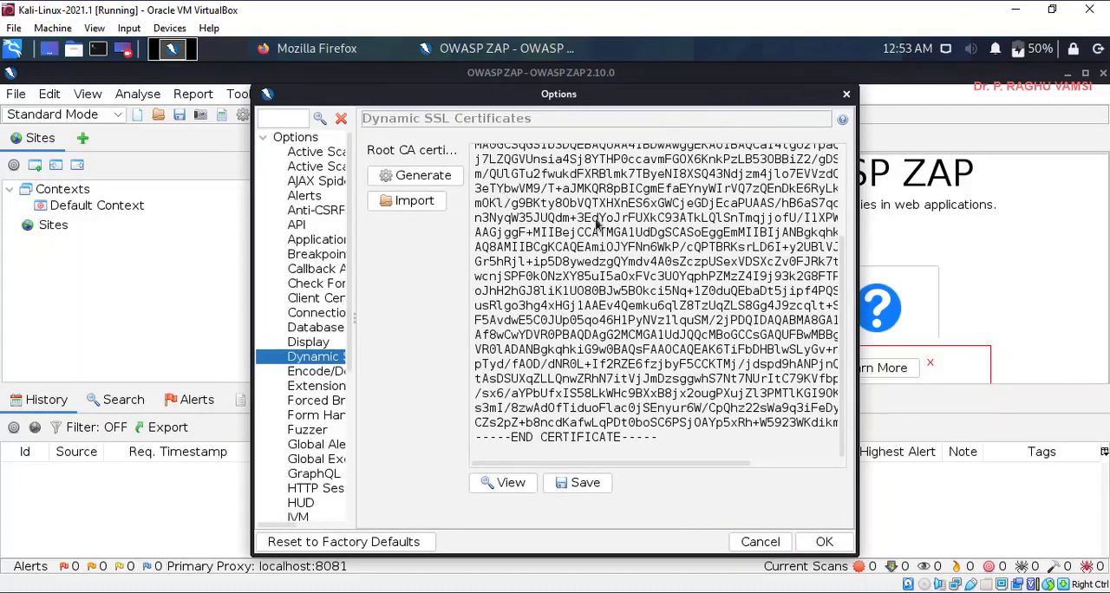
click(423, 178)
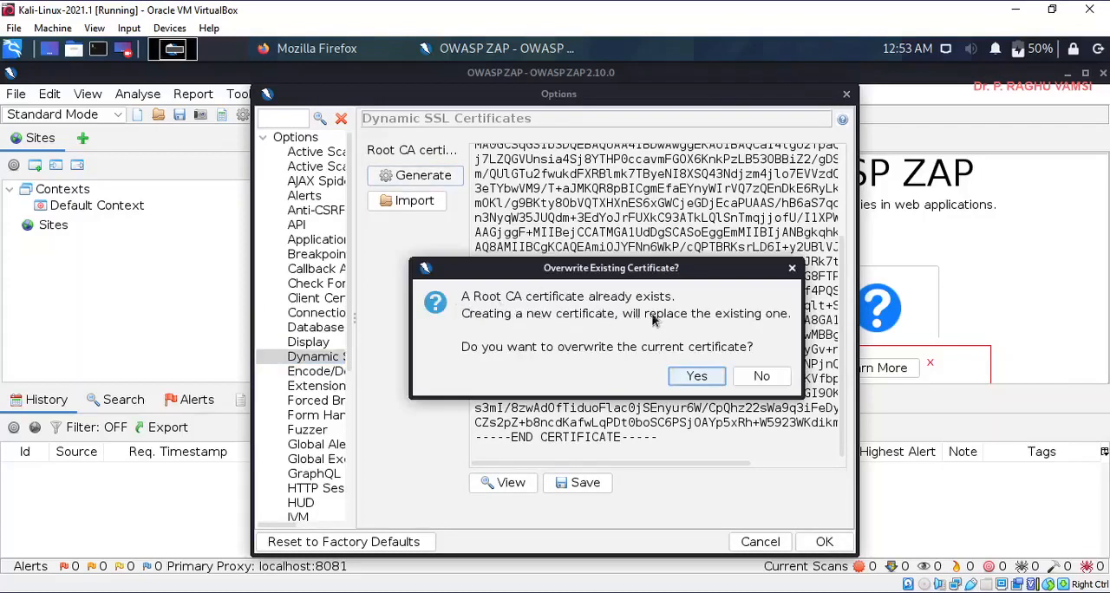
click(697, 376)
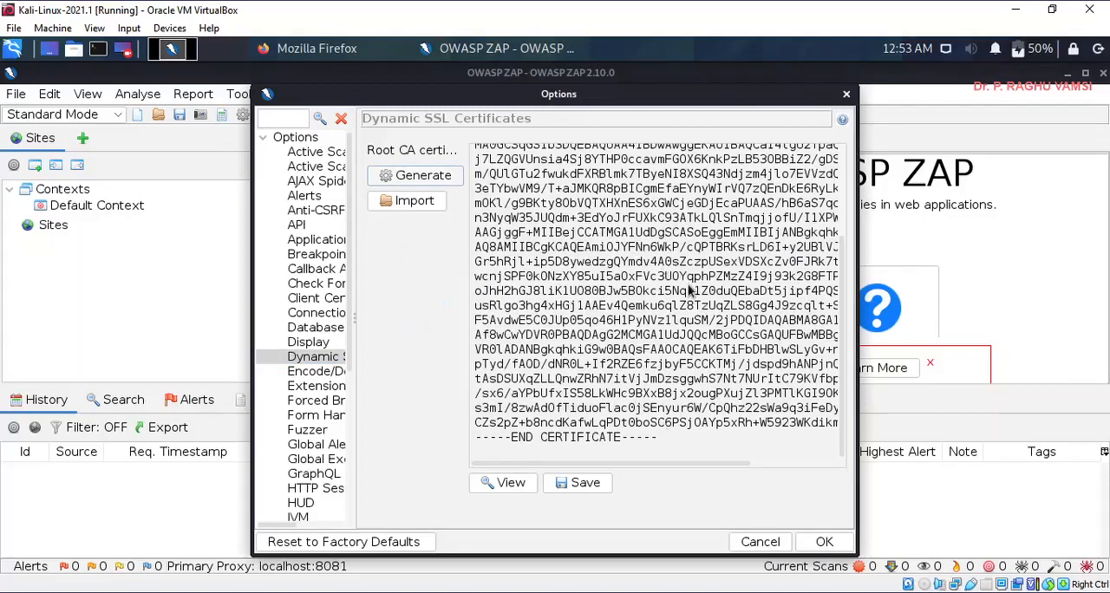
- Save the root CA certificate as owasp_zap_root_ca.cer in the root folder, replacing the existing file, and accept the options
click(586, 488)
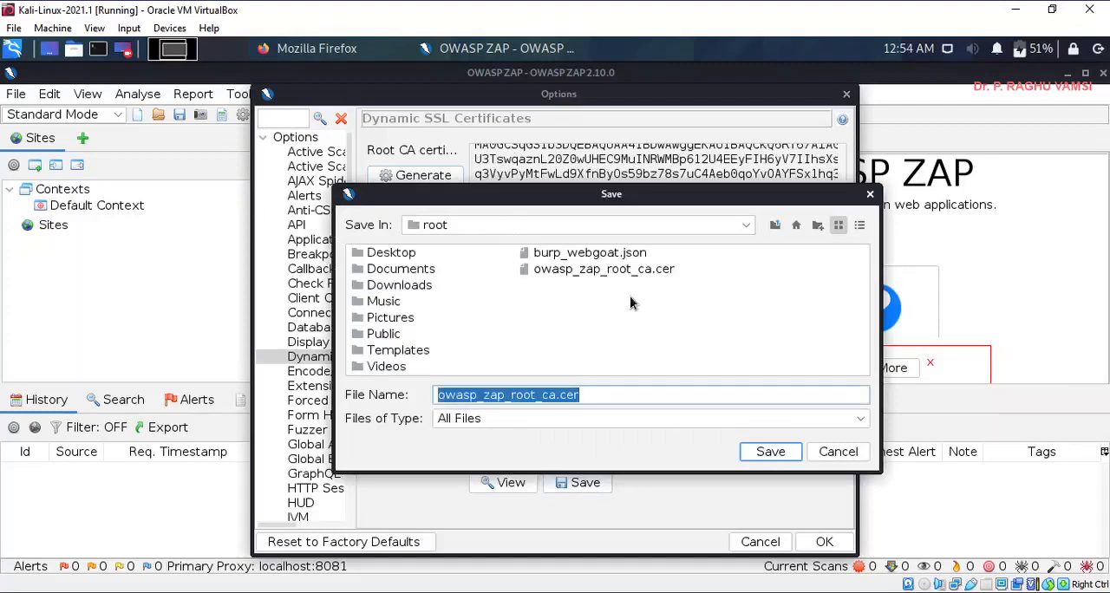
click(575, 268)
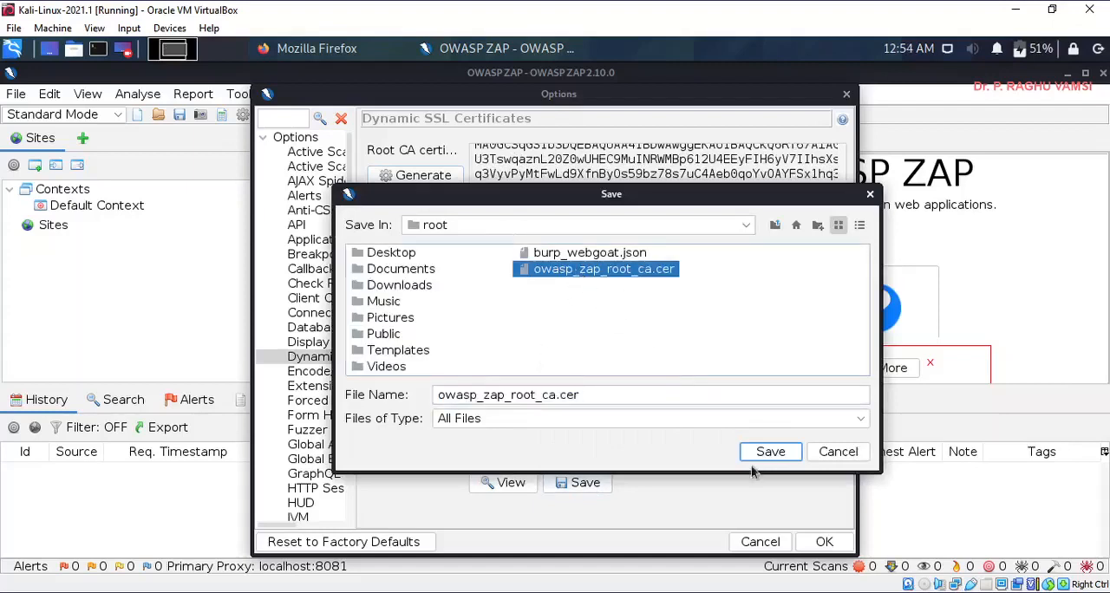
click(770, 451)
click(706, 365)
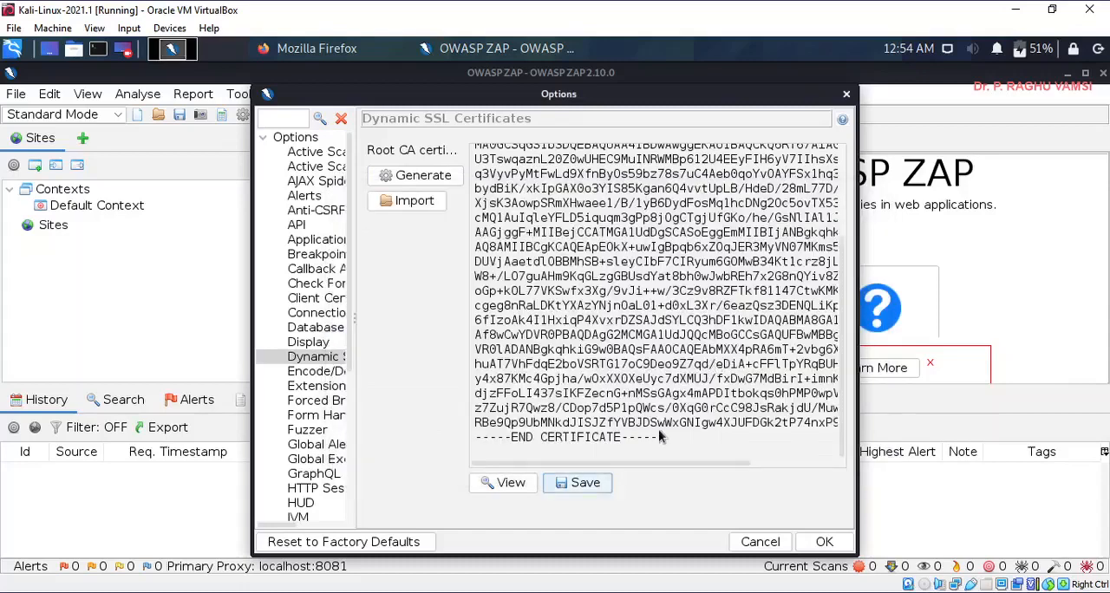
click(820, 543)
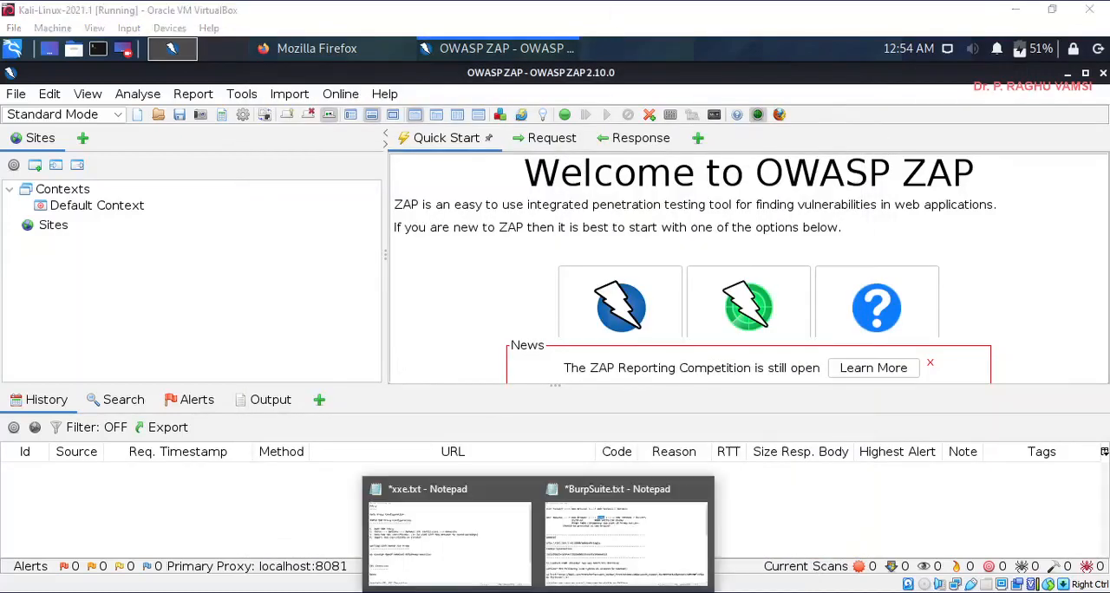
- Review the proxy request flow in the BurpSuite.txt notes and minimize them to return to the virtual machine
click(609, 556)
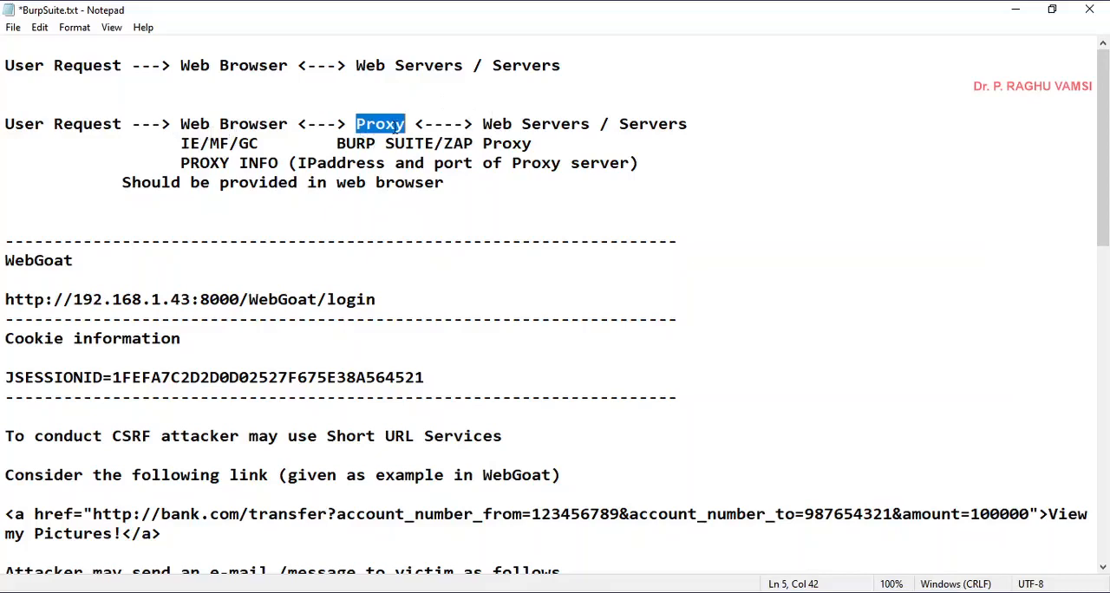
click(1015, 10)
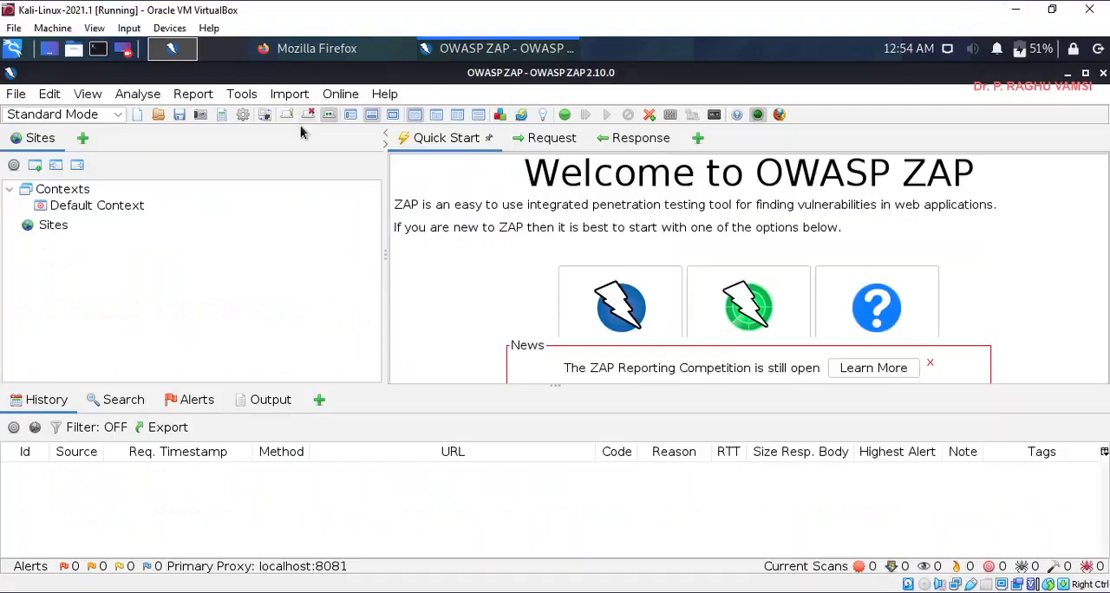
- Switch to Firefox and open the Certificate Manager from the Privacy & Security preferences
click(304, 50)
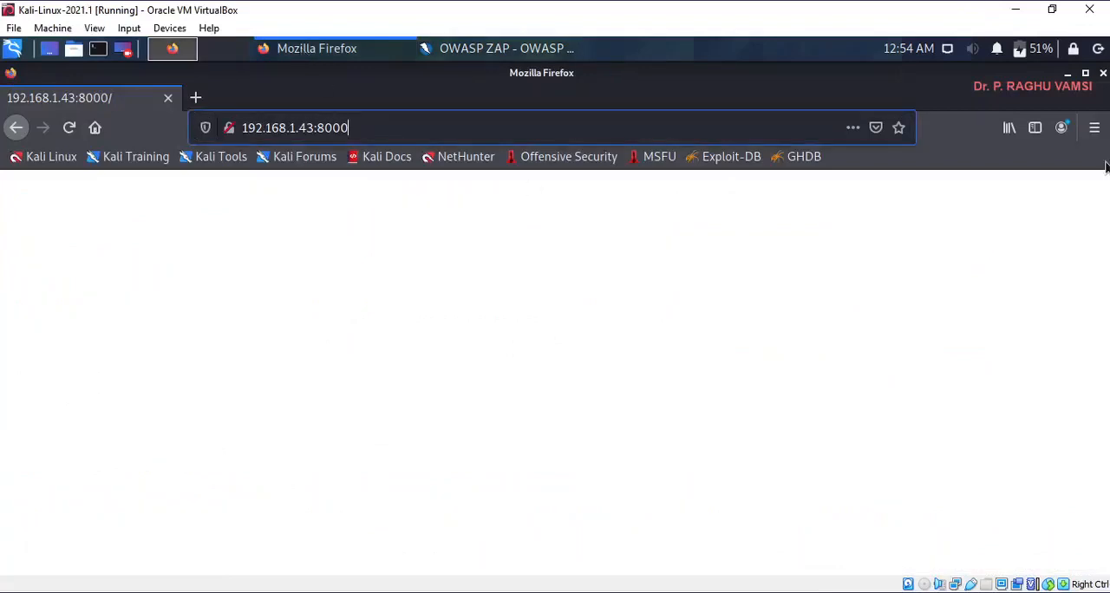
click(1096, 129)
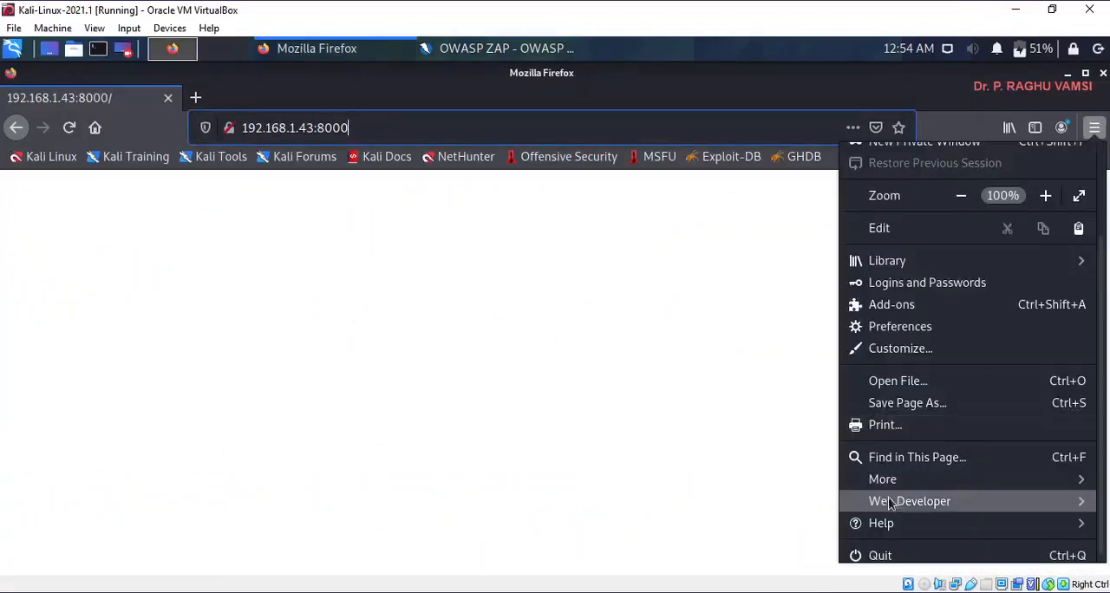
scroll(912, 457, down, 1)
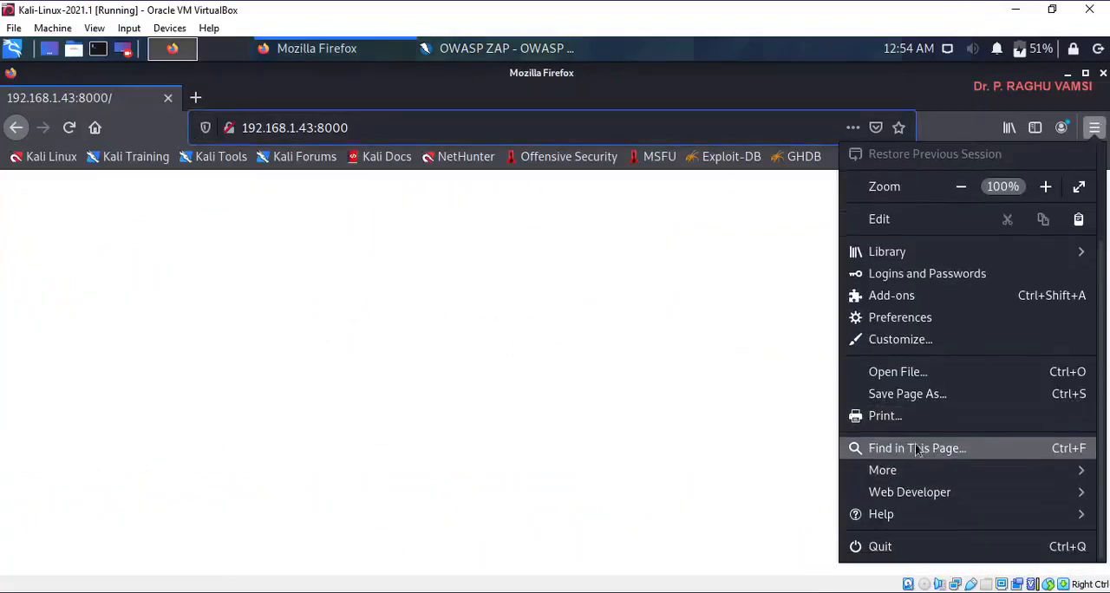
click(900, 326)
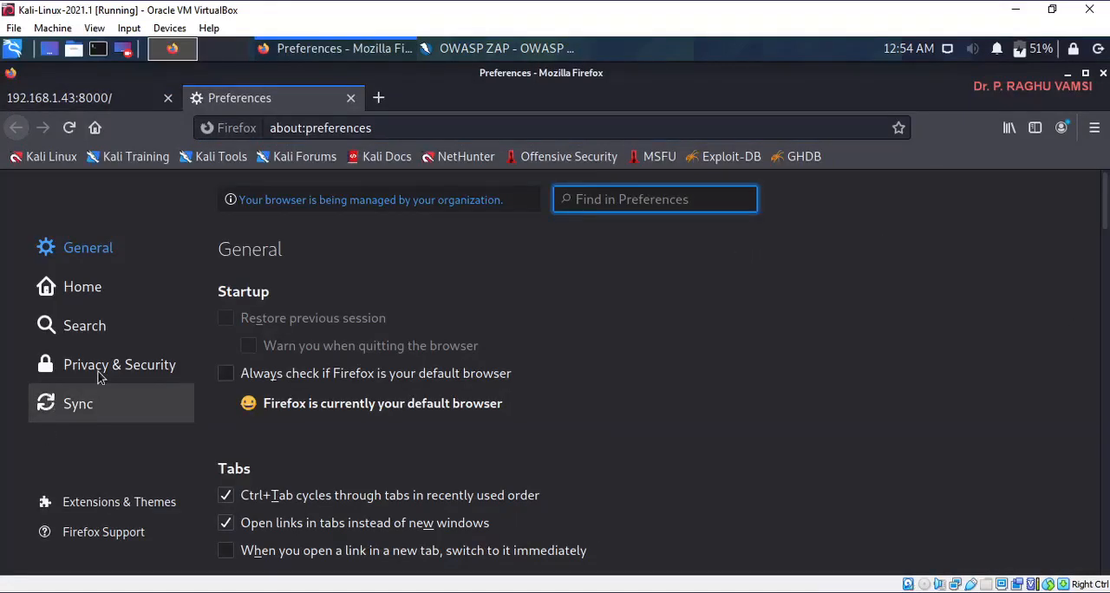
click(135, 375)
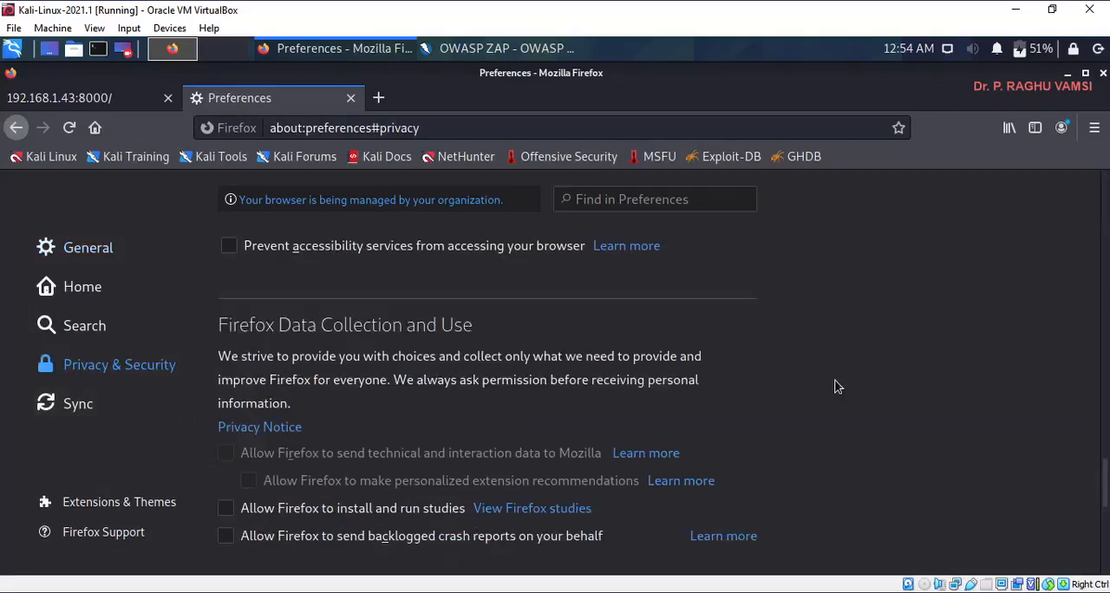
scroll(837, 389, down, 3)
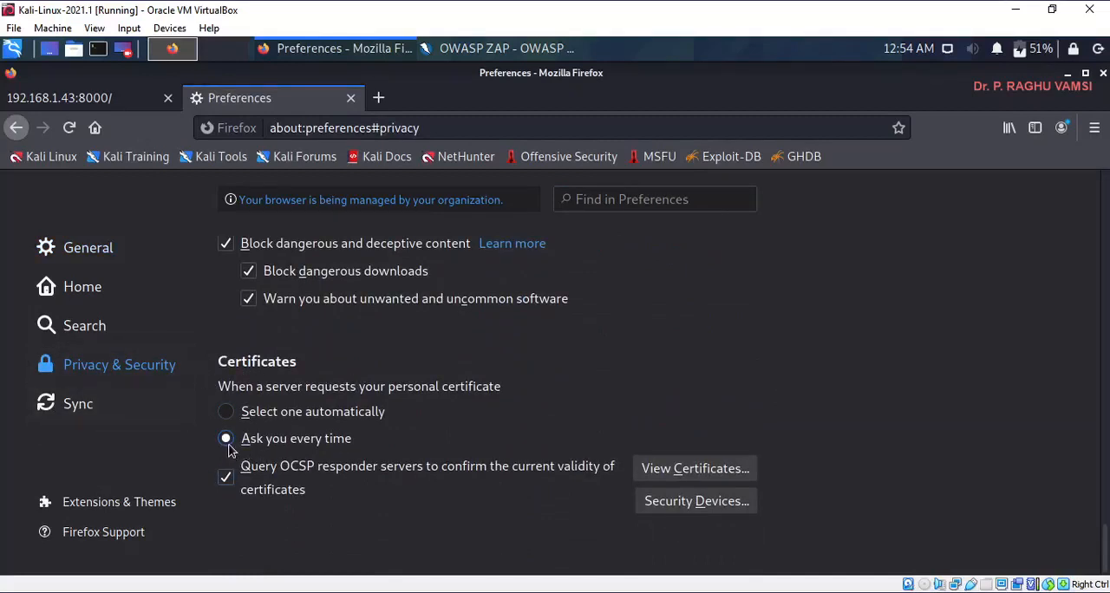
click(698, 477)
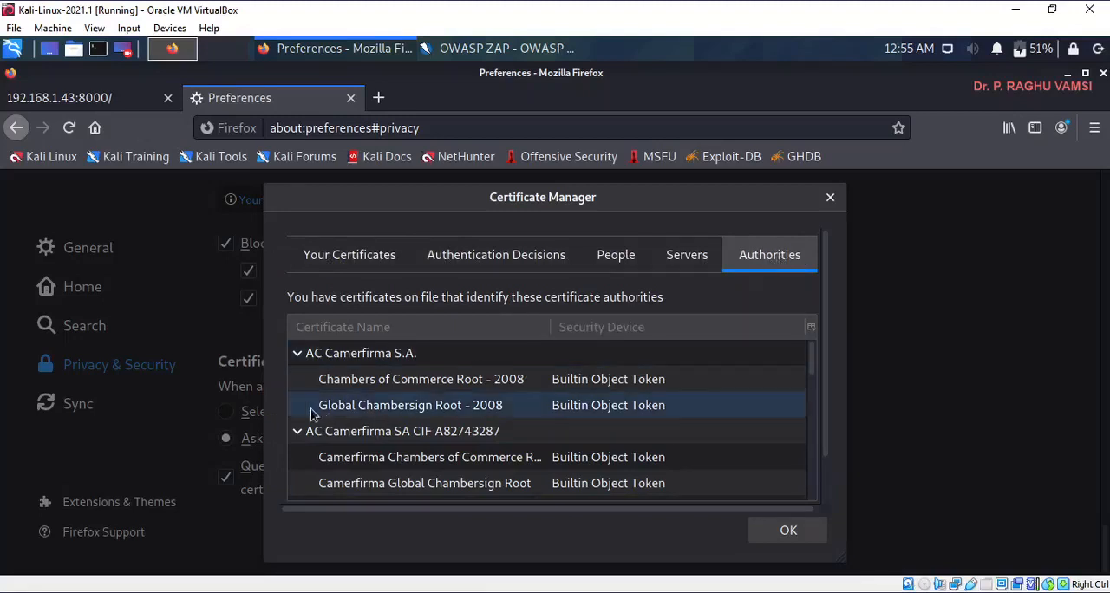
- Import owasp_zap_root_ca.cer from the Home folder as a certificate authority, trusting it to identify websites and email users
scroll(286, 401, down, 2)
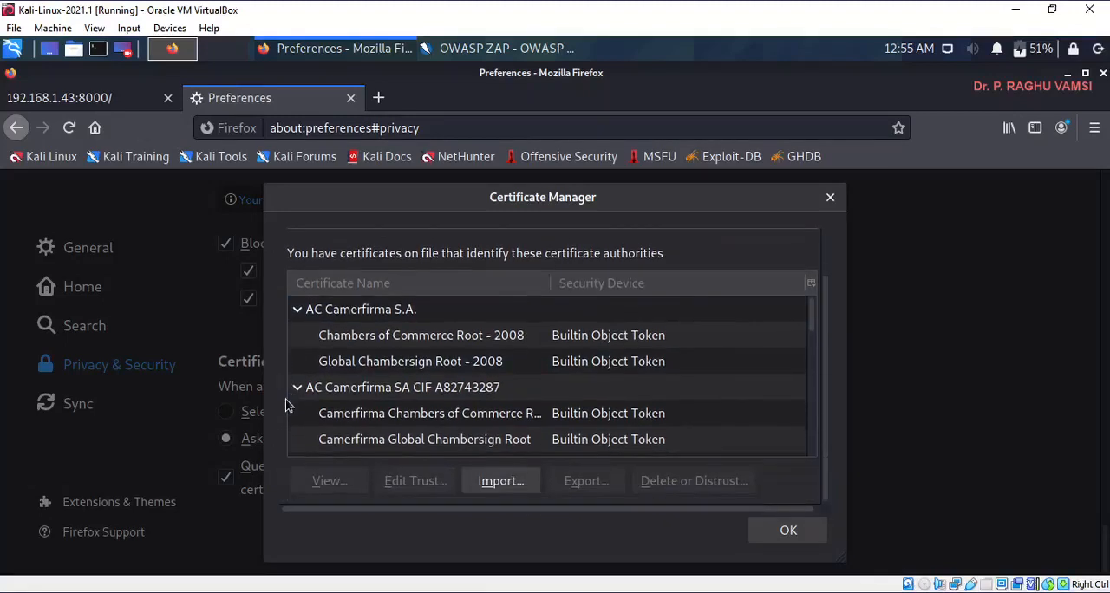
click(506, 486)
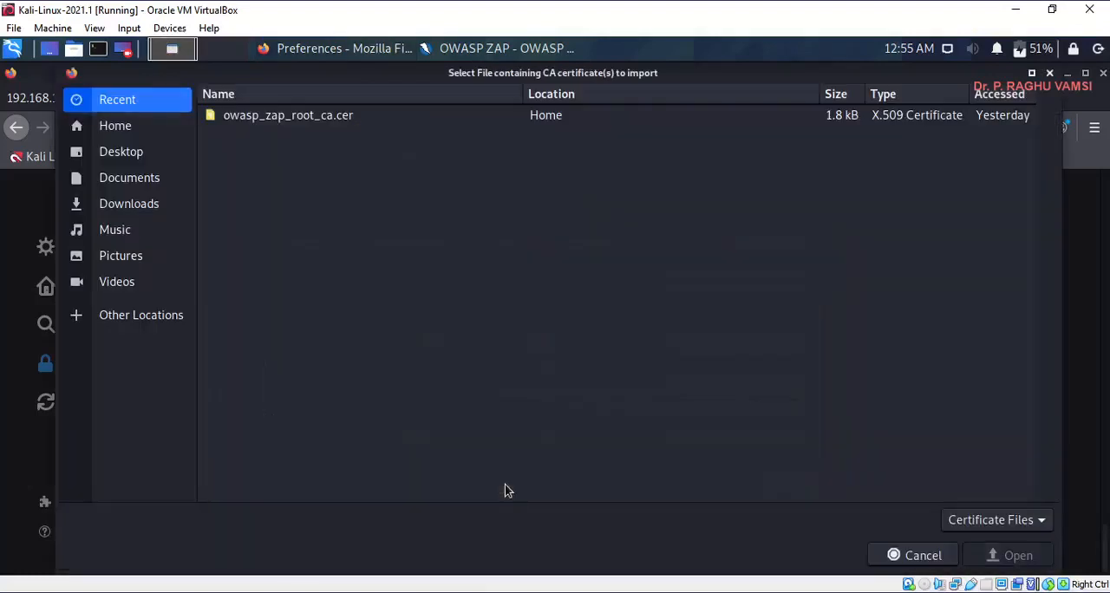
click(116, 127)
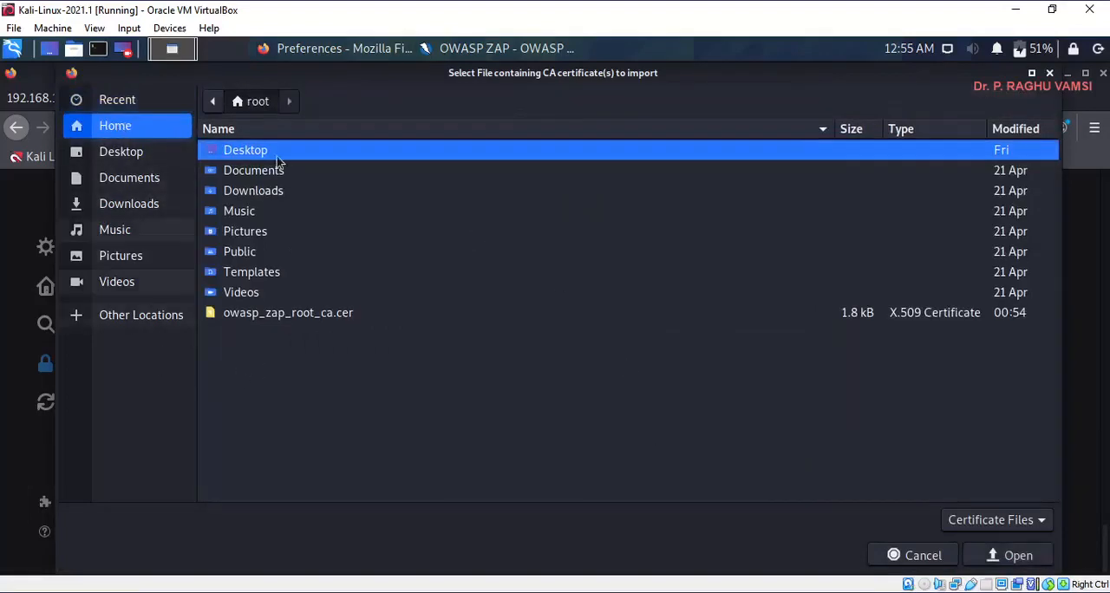
click(318, 314)
click(1006, 557)
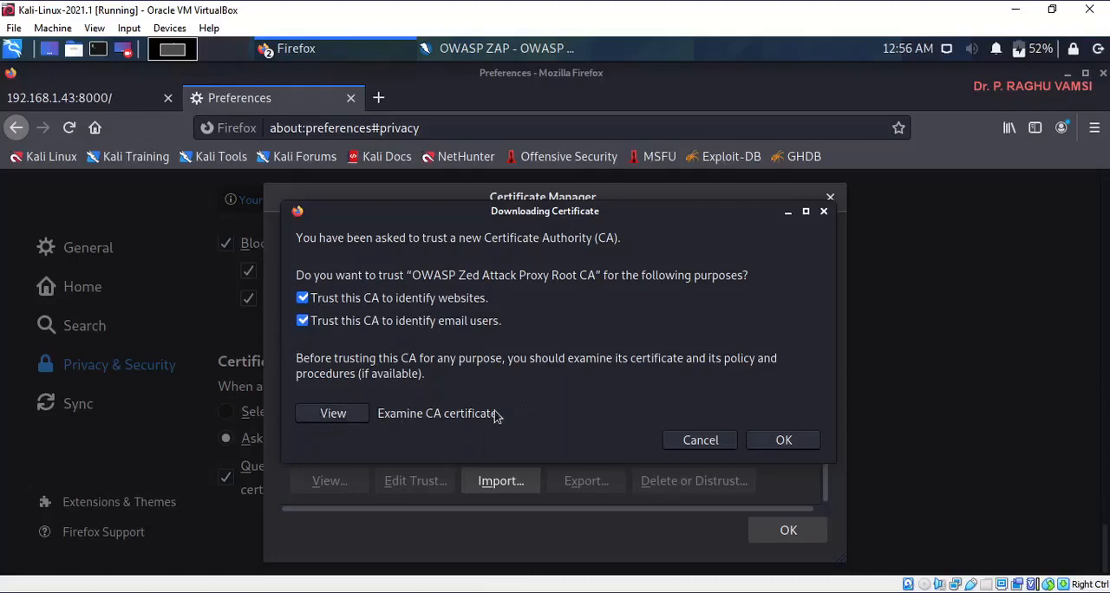
click(783, 441)
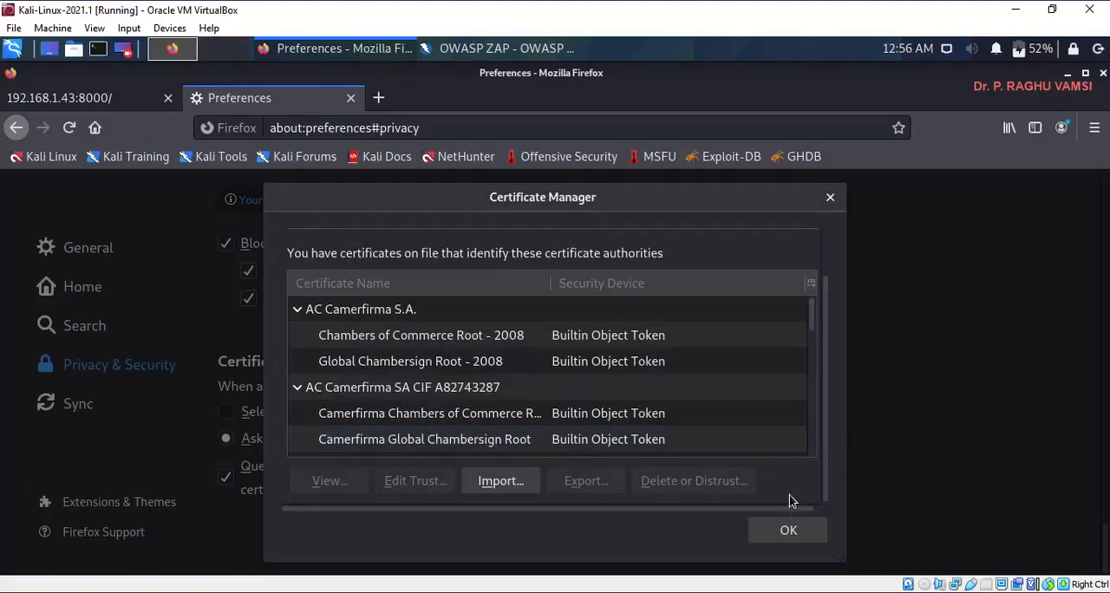
click(781, 536)
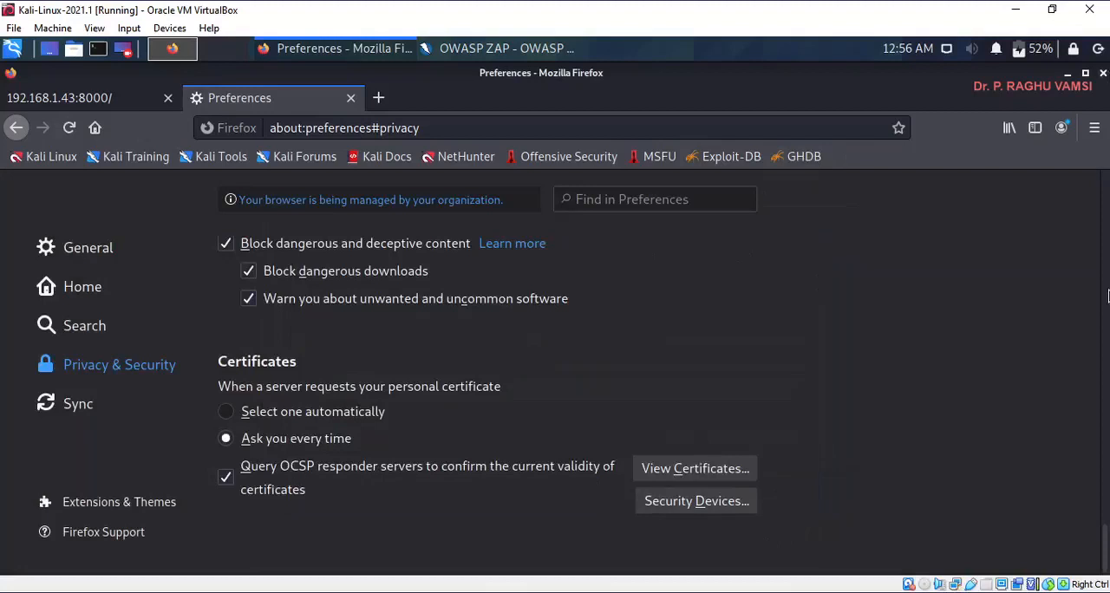
- Close Firefox with all its tabs, relaunch it, and minimize the new window to return to OWASP ZAP
click(1104, 74)
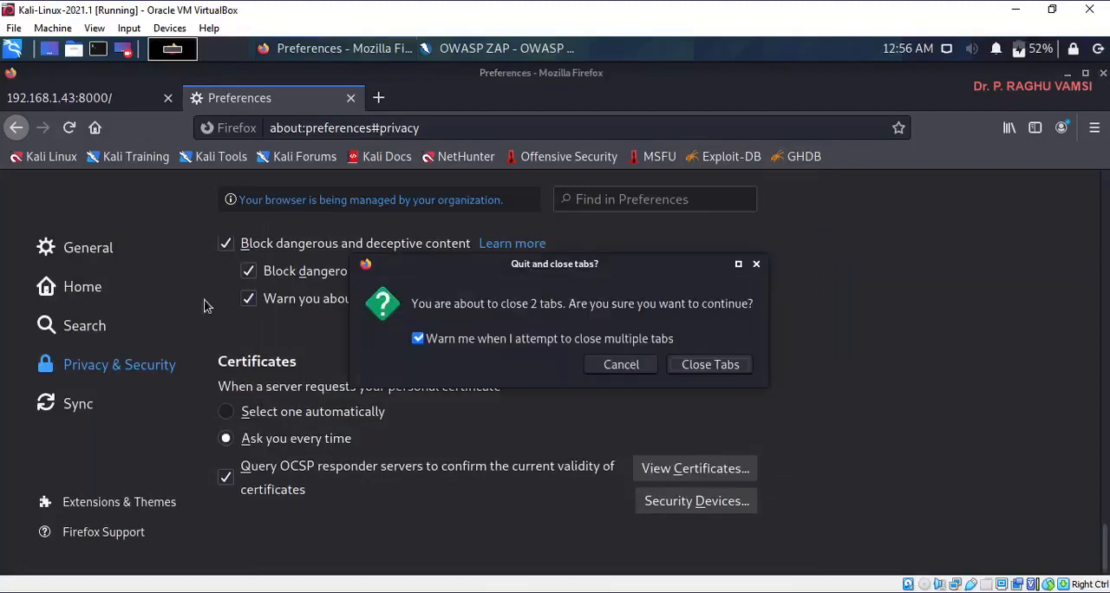
click(711, 365)
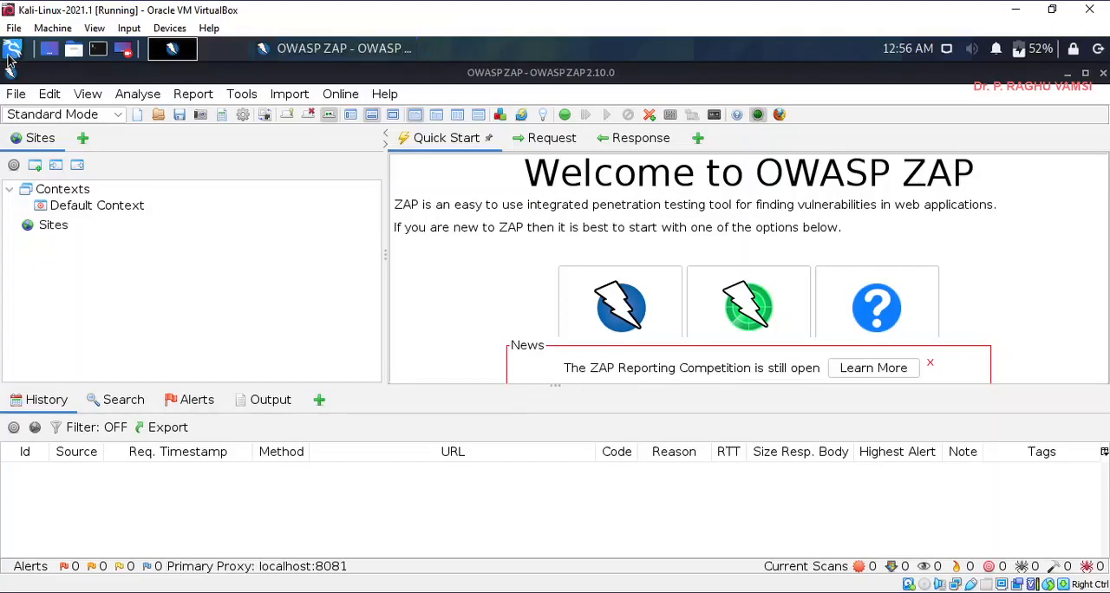
click(13, 49)
click(297, 205)
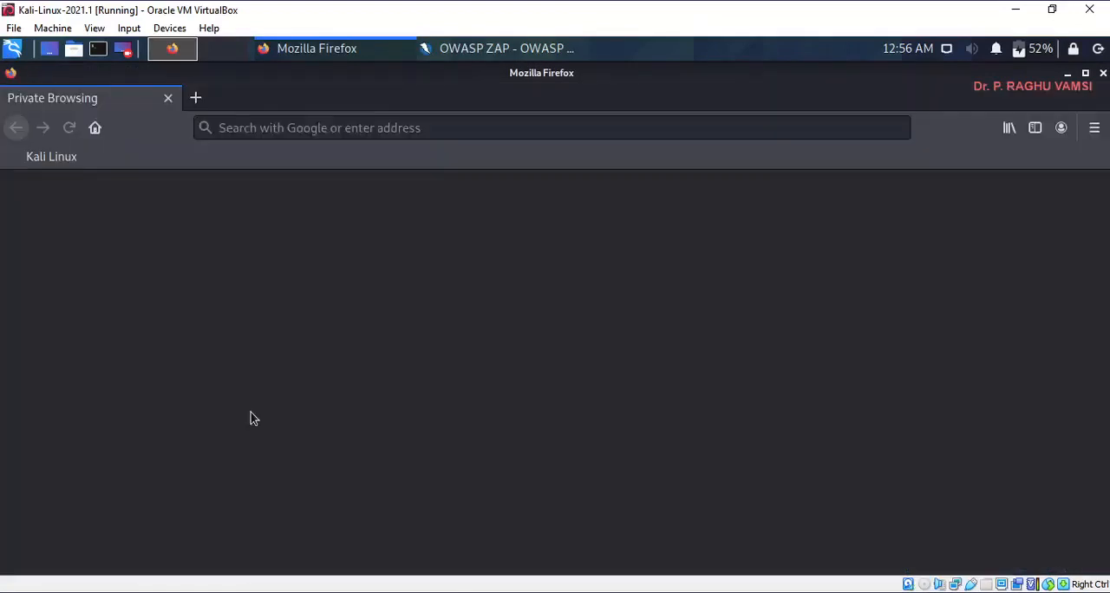
click(1068, 74)
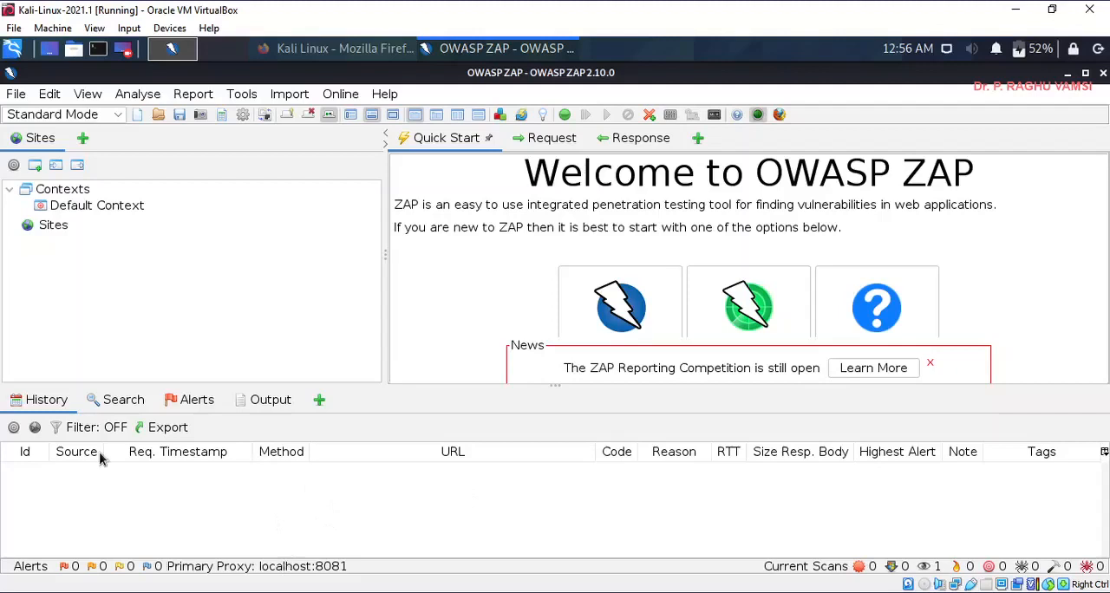
- Look through ZAP's additional information tabs and the WebSockets messages, check Firefox's home page, and show the request History
click(319, 399)
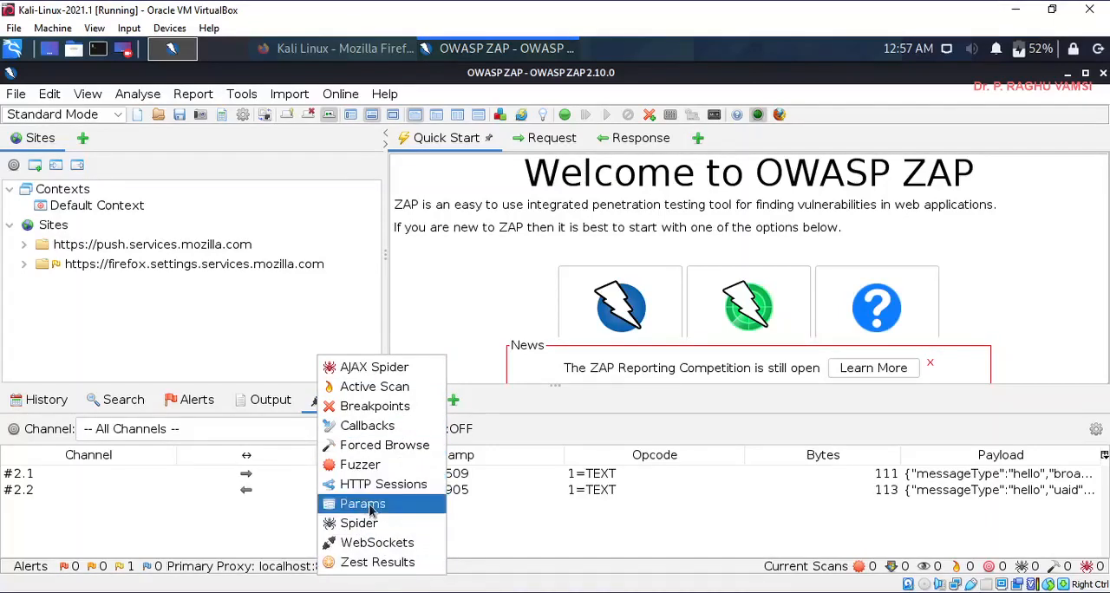
click(525, 404)
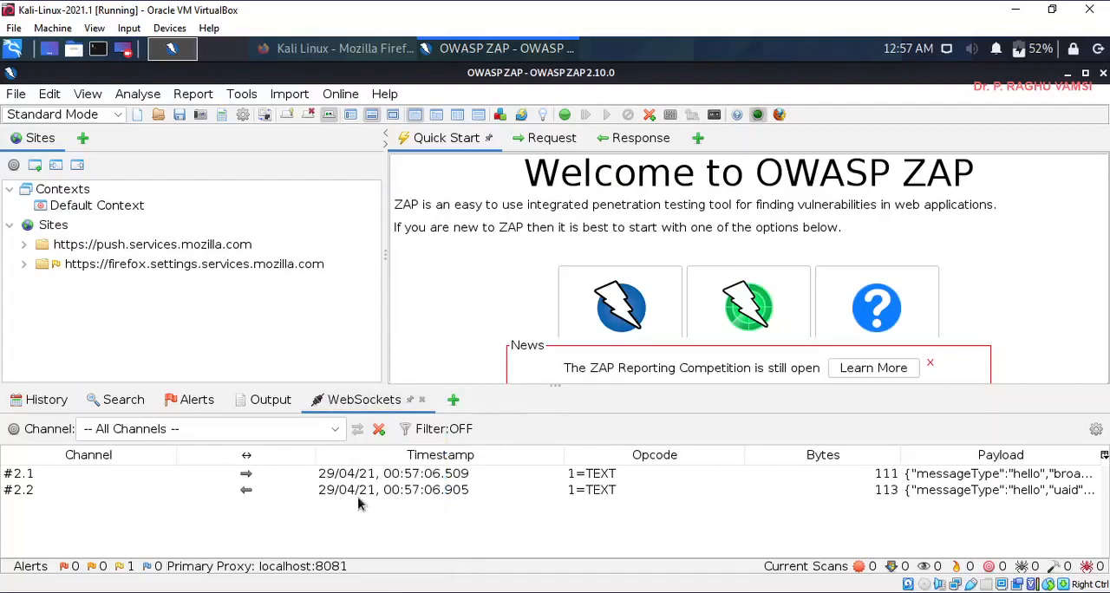
click(309, 49)
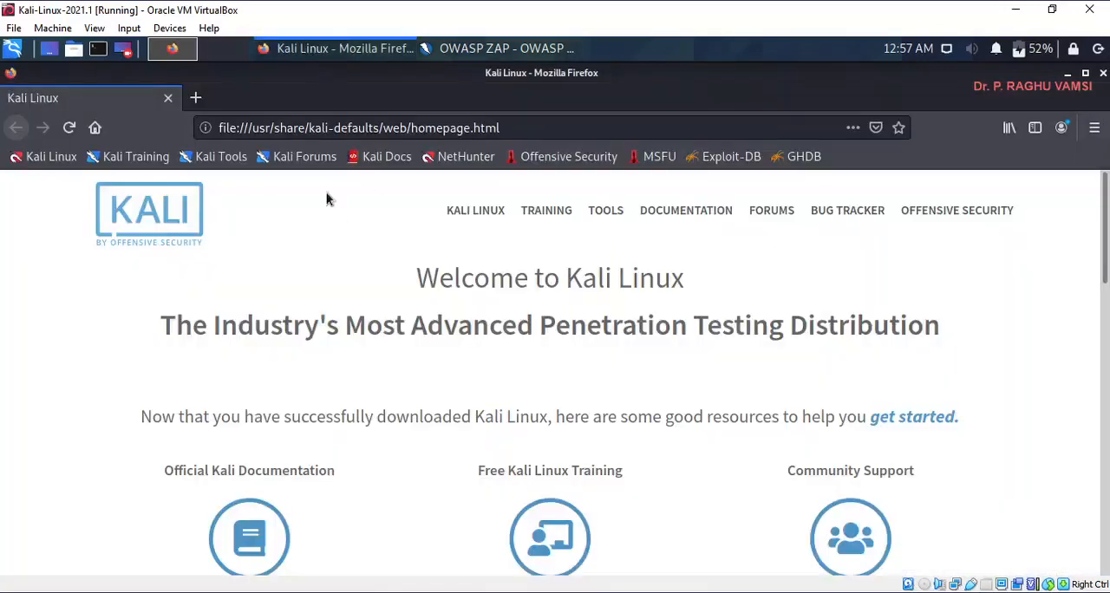
click(490, 50)
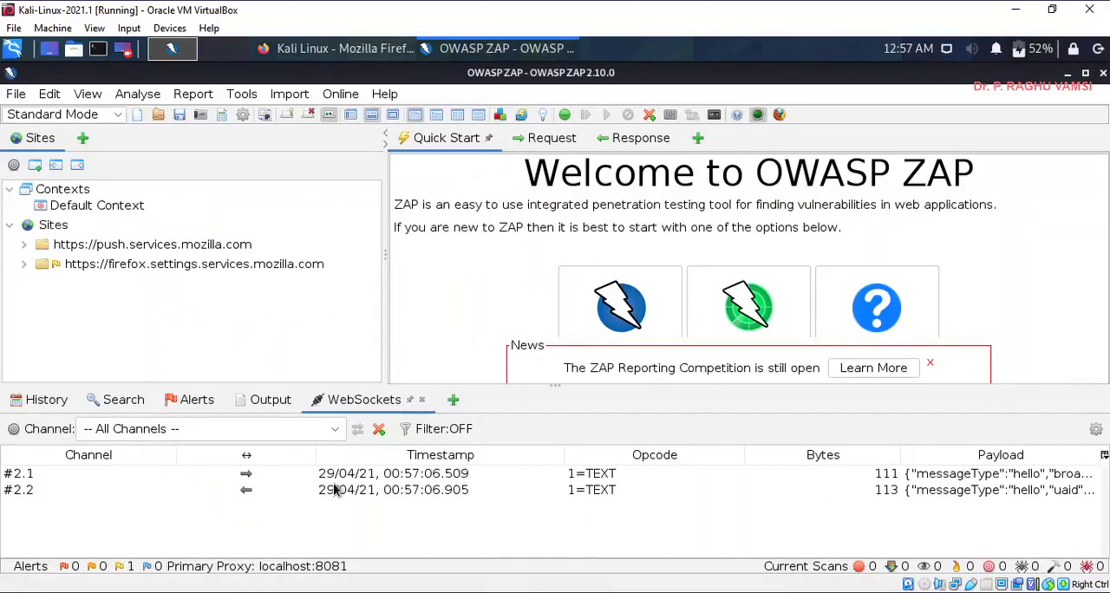
click(32, 397)
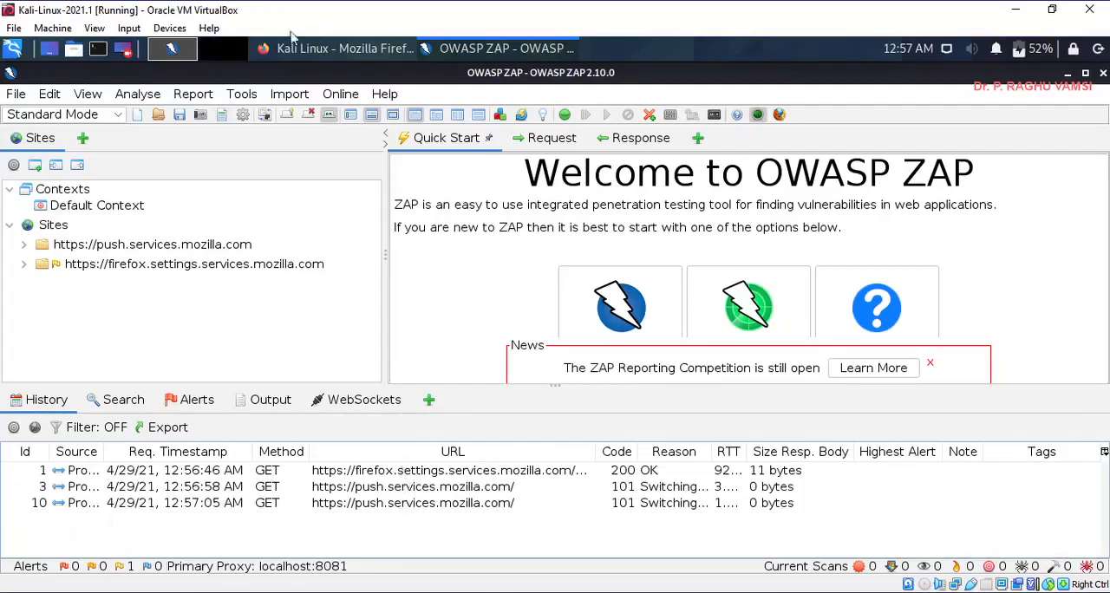
click(327, 49)
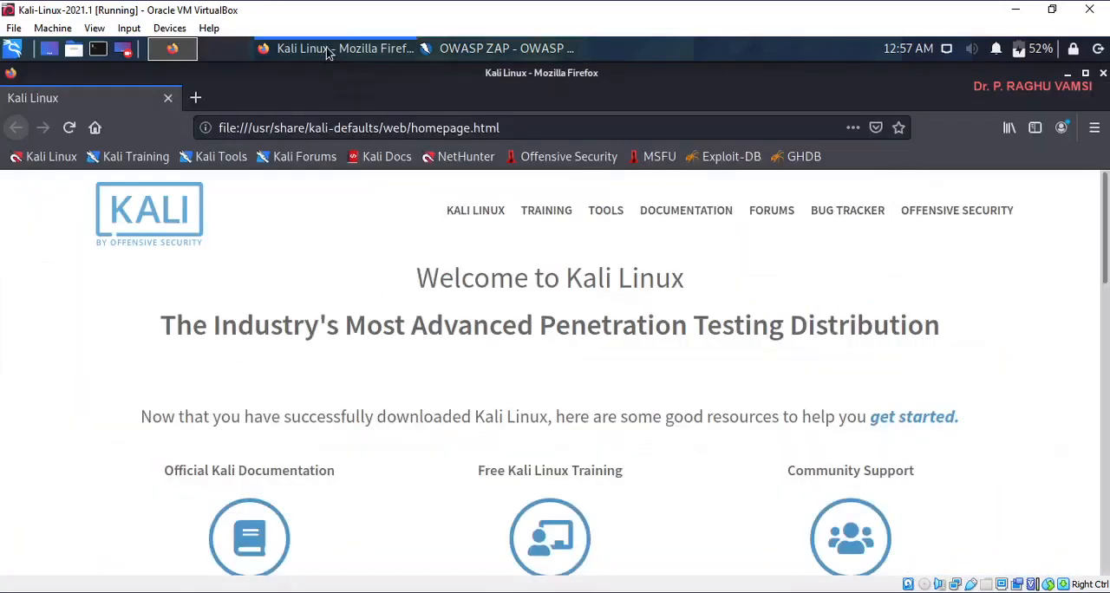
click(398, 130)
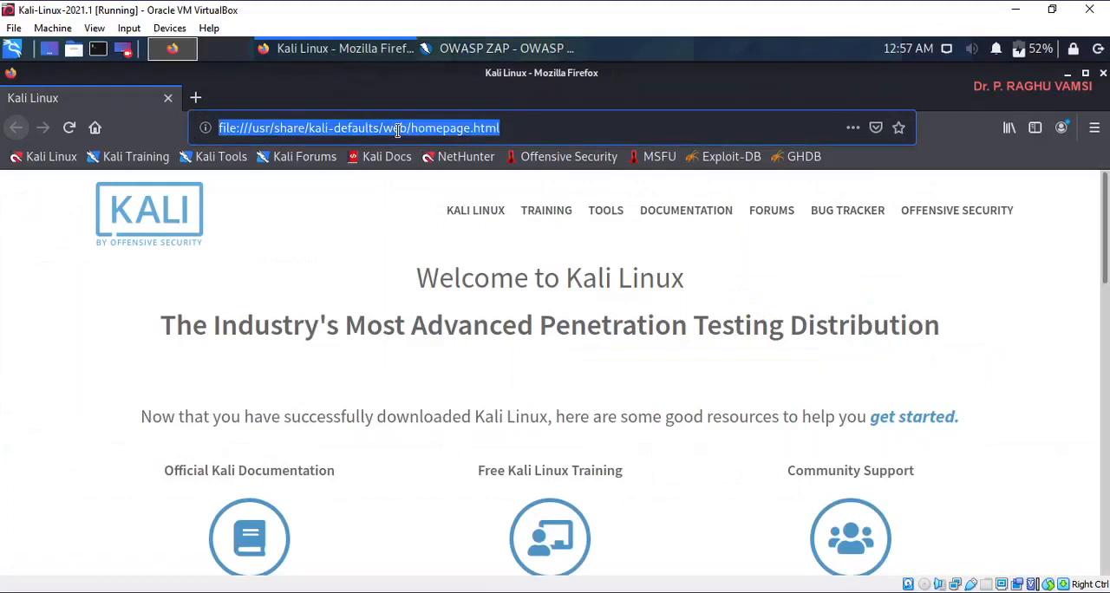
text(http)
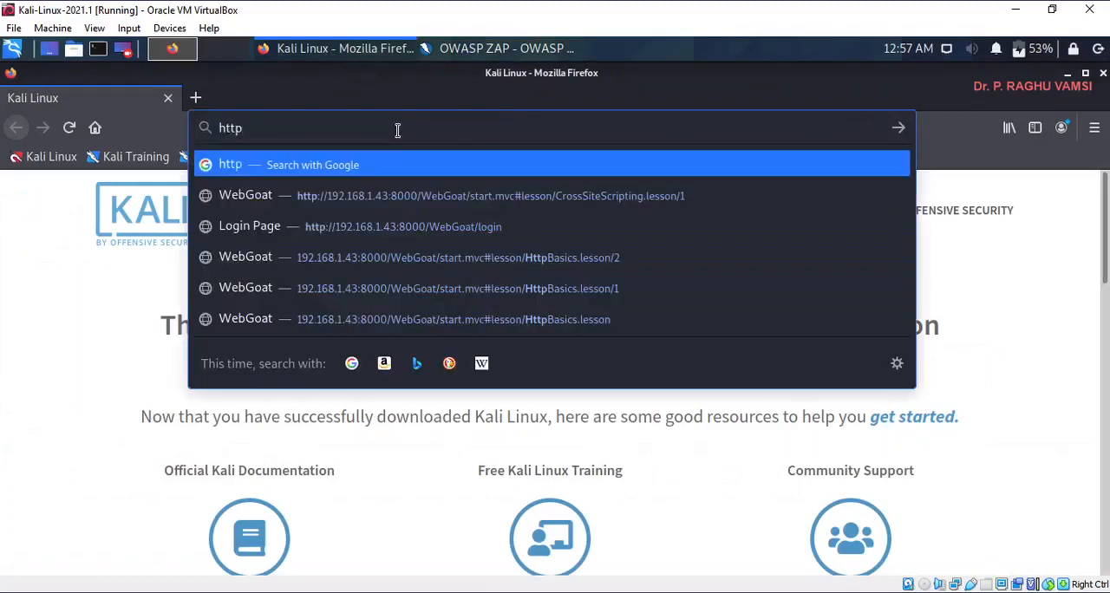
text(://)
key(Down)
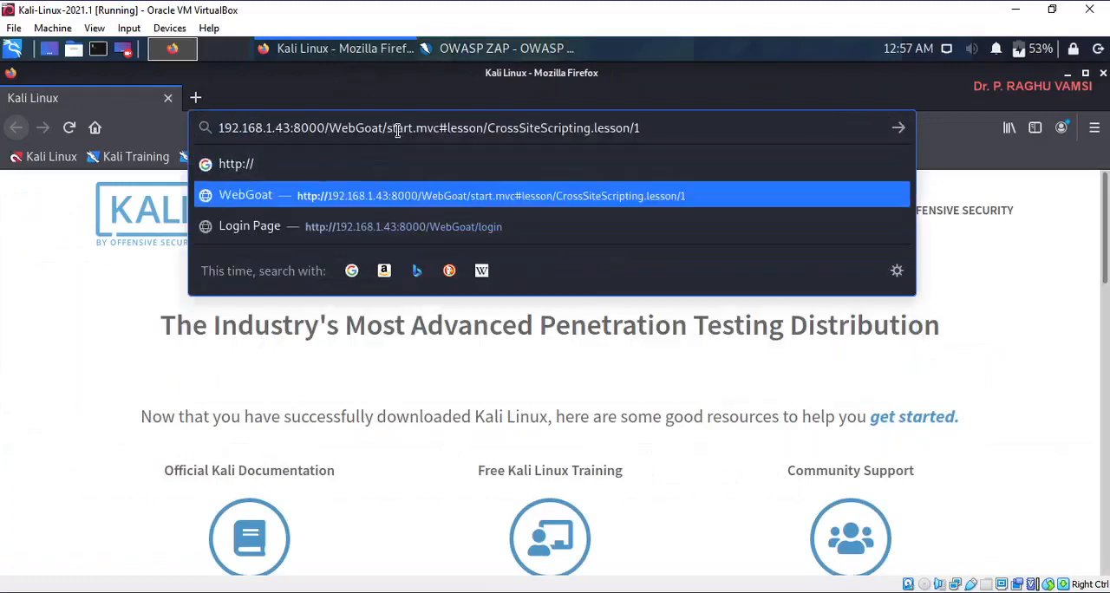
key(Down)
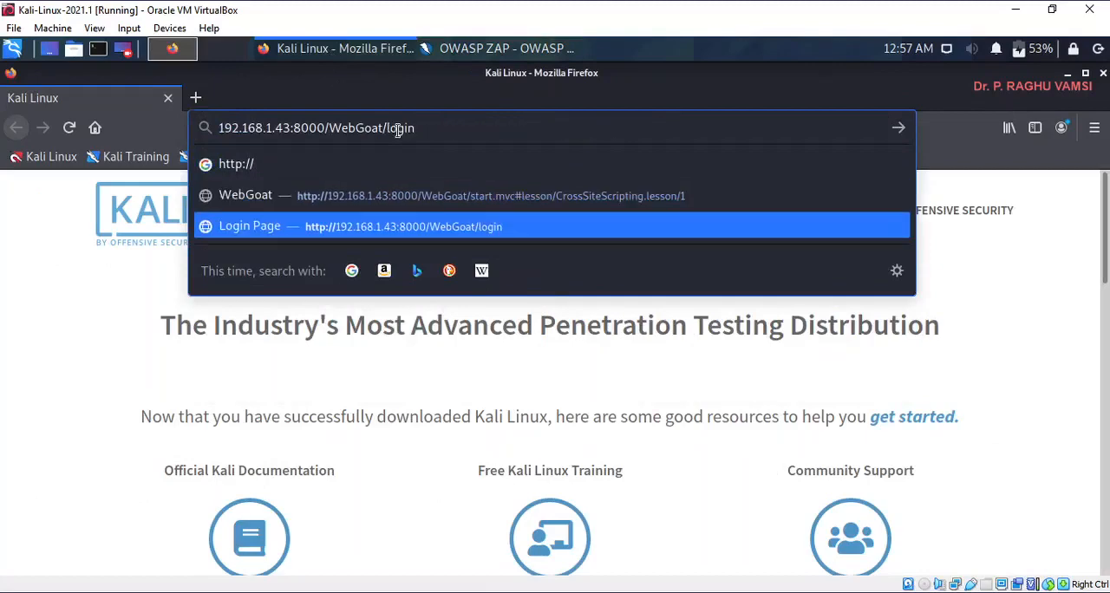
key(Return)
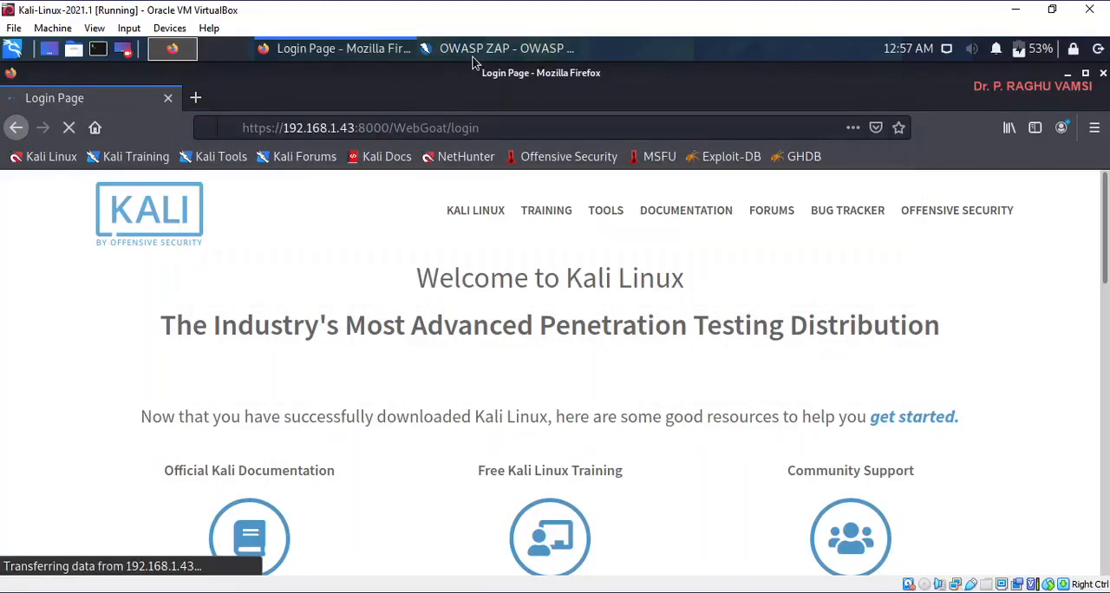
- Switch to OWASP ZAP and widen the URL column of the History list to show the full request addresses
click(475, 51)
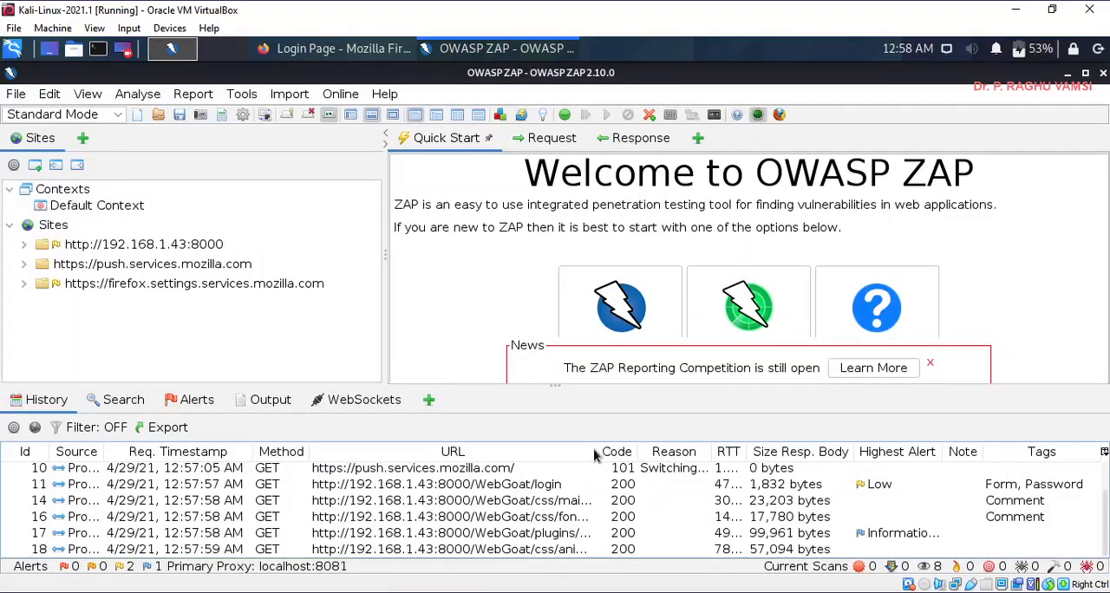
drag(596, 454, 708, 459)
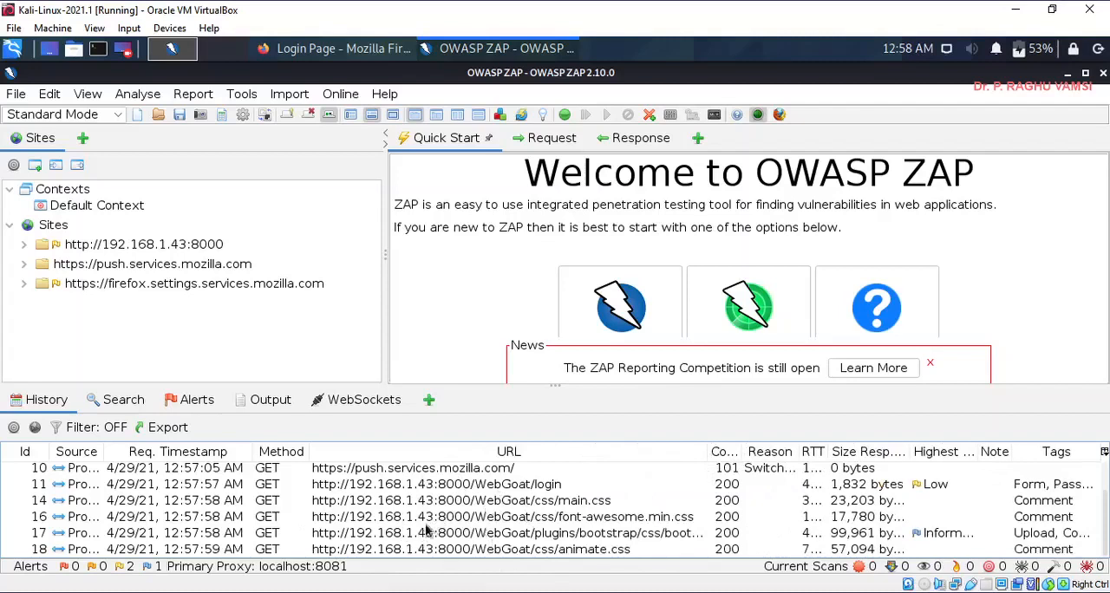
- Switch to Firefox and sign in to WebGoat with the username webgoat and the account password
click(324, 50)
click(273, 314)
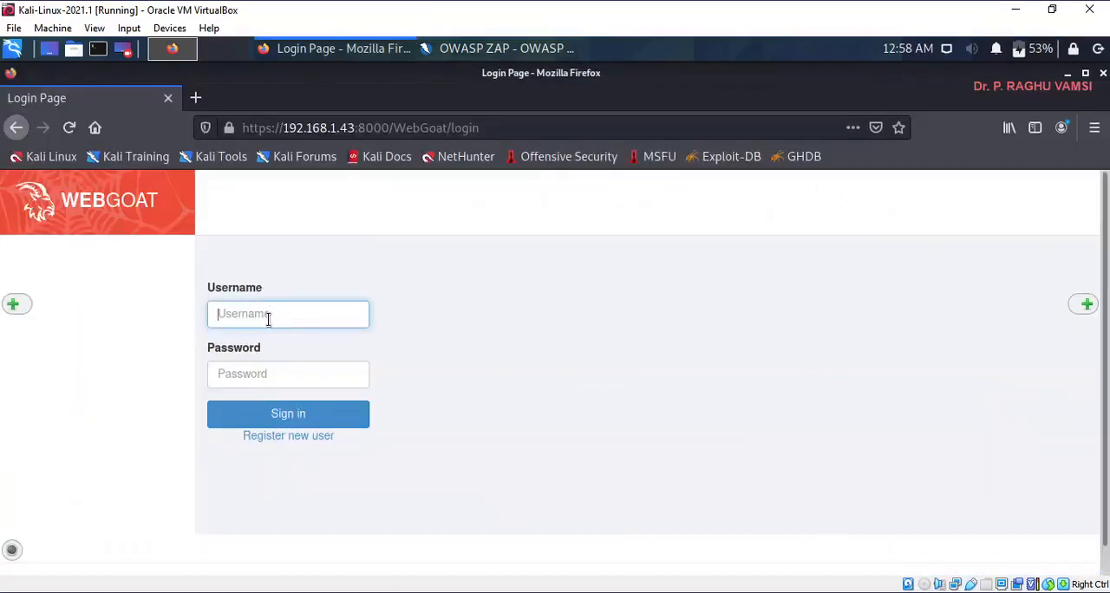
click(269, 318)
click(261, 336)
click(262, 379)
text(we)
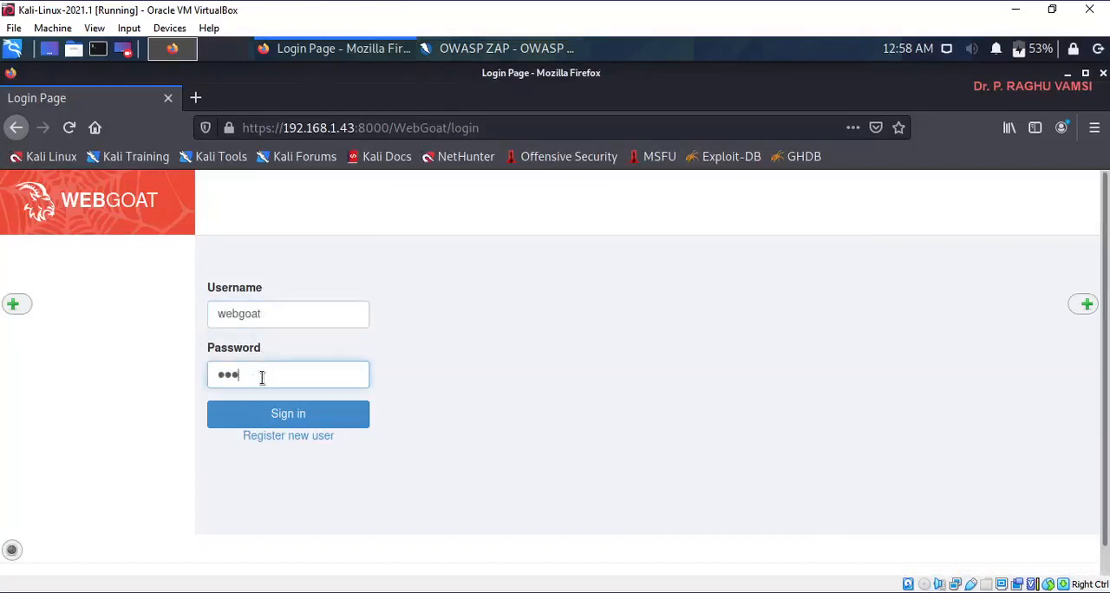
text(bgoat)
key(Return)
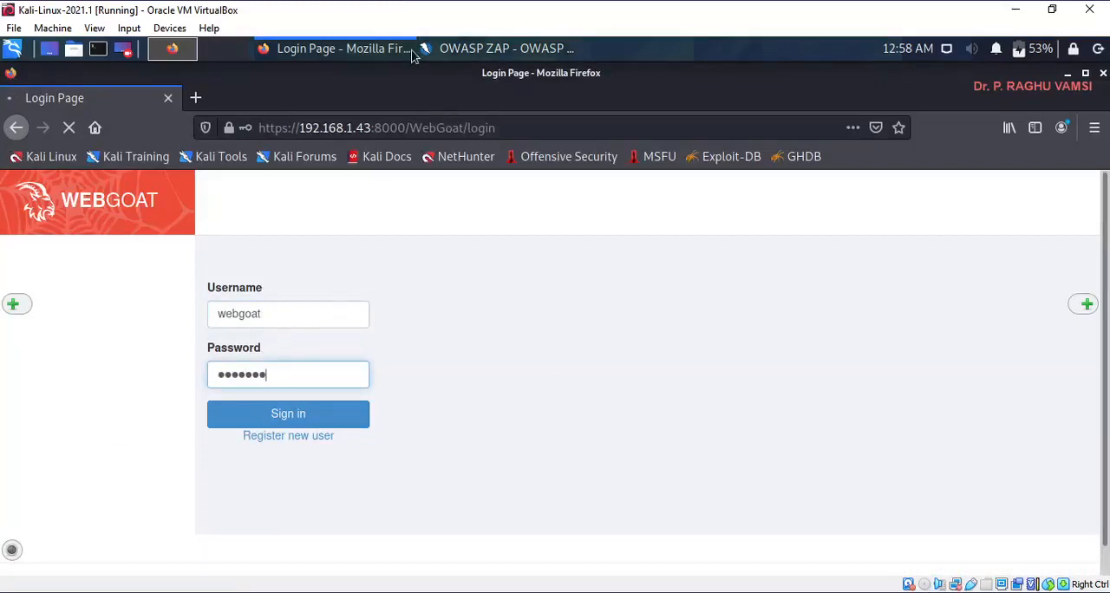
- Examine the captured POST request to WebGoat/login in ZAP's History alongside the WebGoat page loaded in Firefox
click(468, 54)
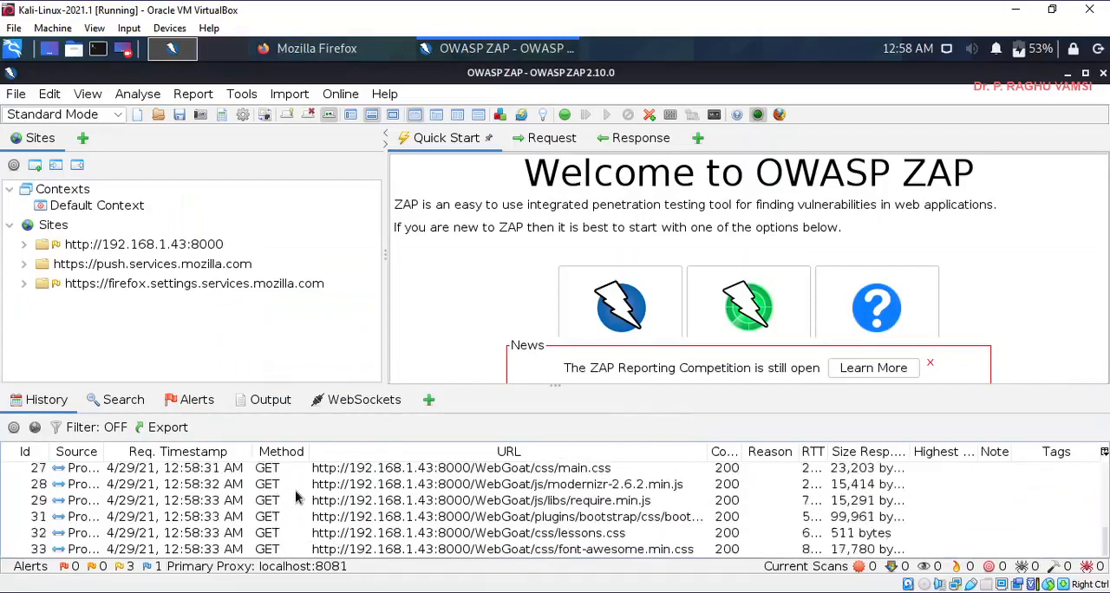
scroll(296, 491, up, 1)
scroll(295, 490, up, 1)
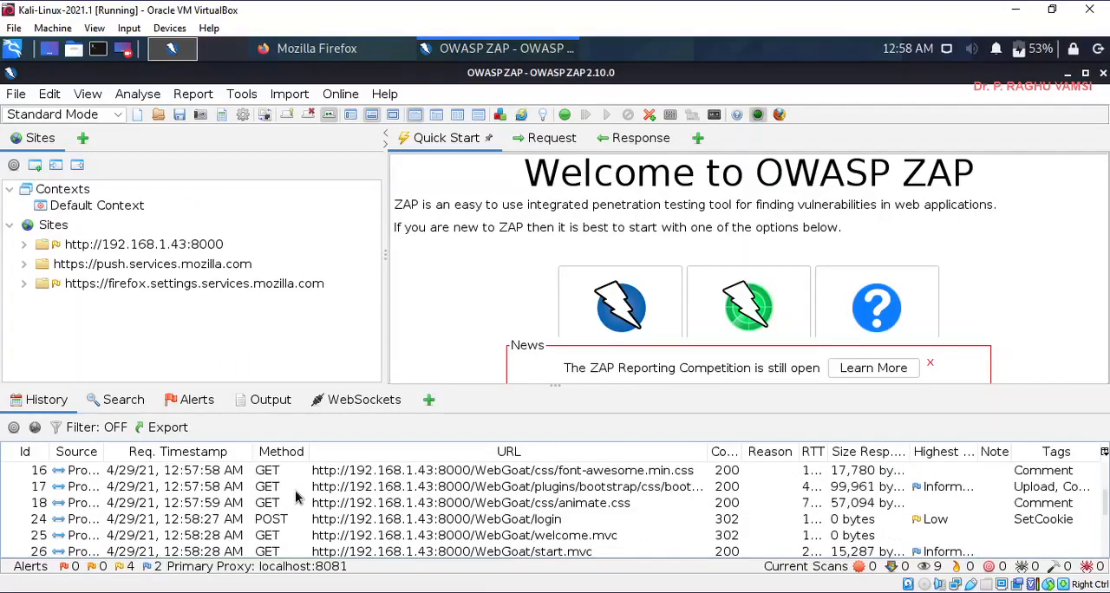
scroll(272, 525, up, 1)
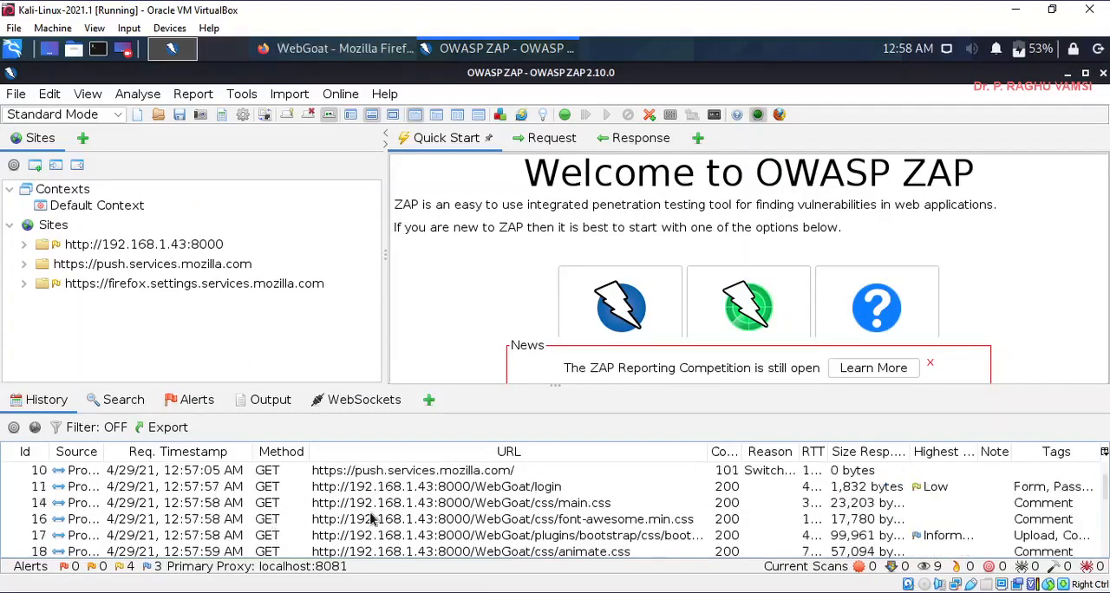
scroll(282, 538, down, 2)
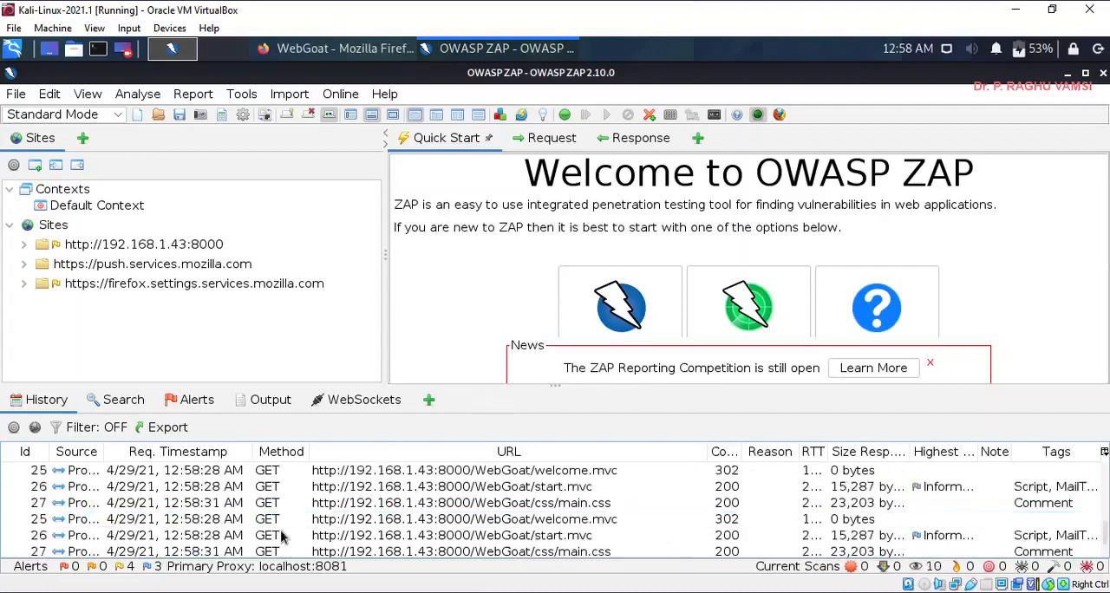
click(282, 505)
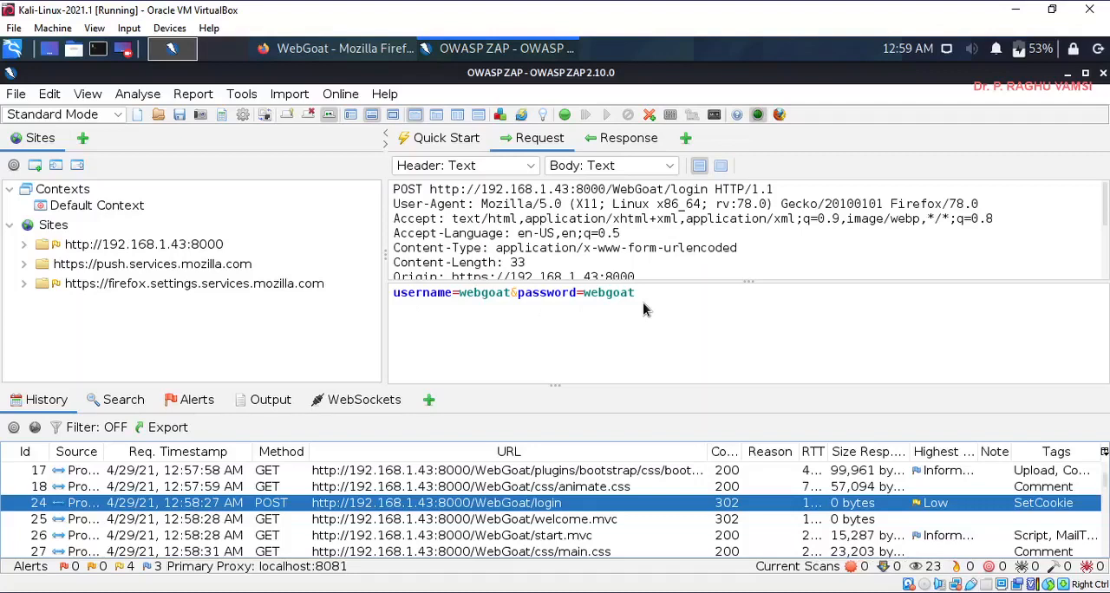
click(339, 49)
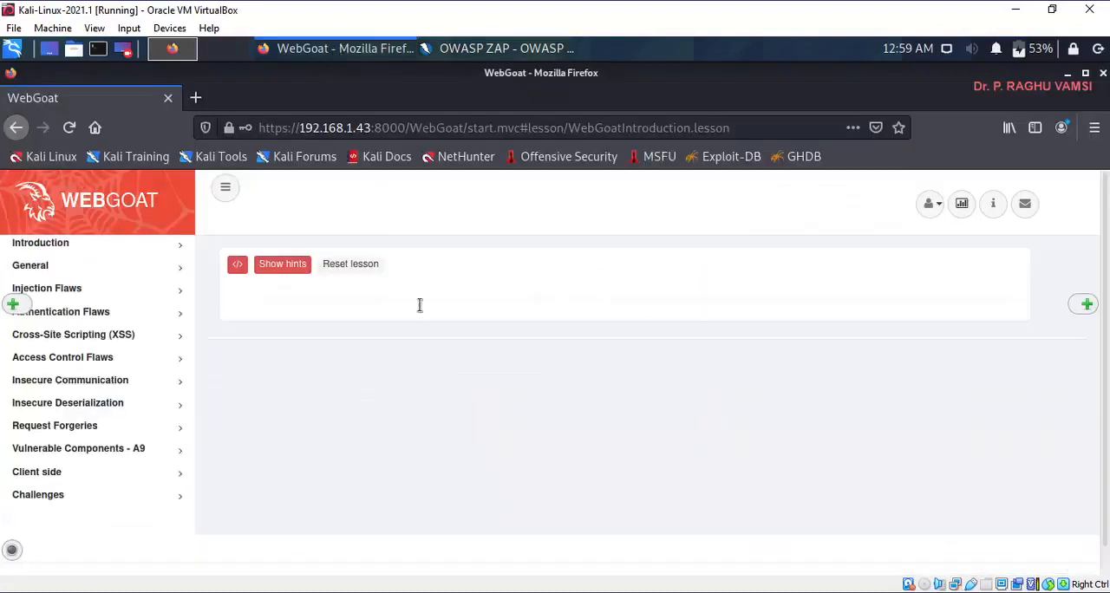
click(499, 49)
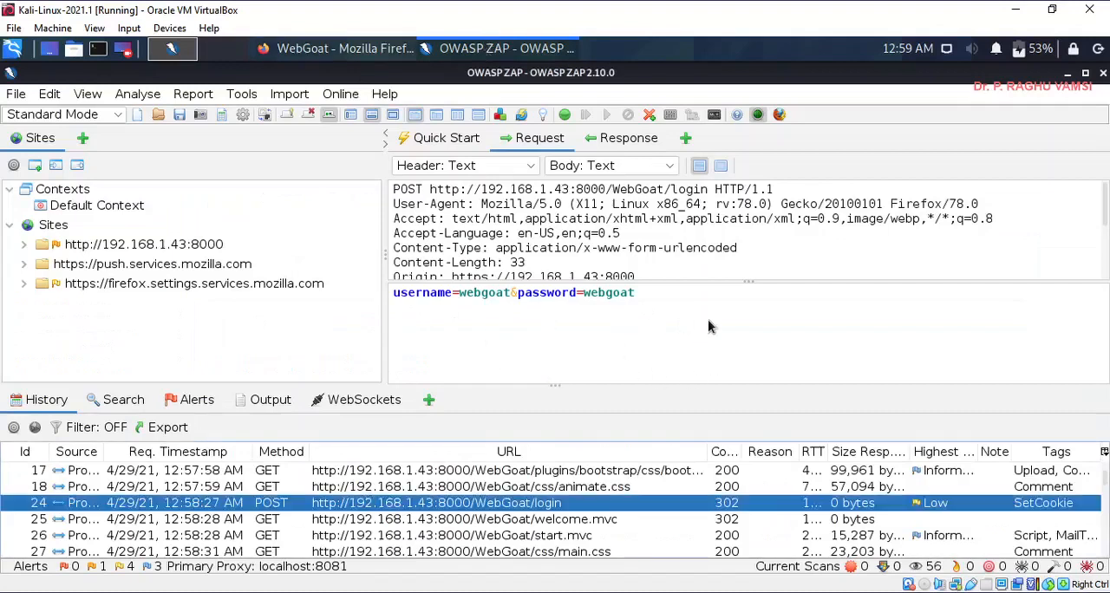